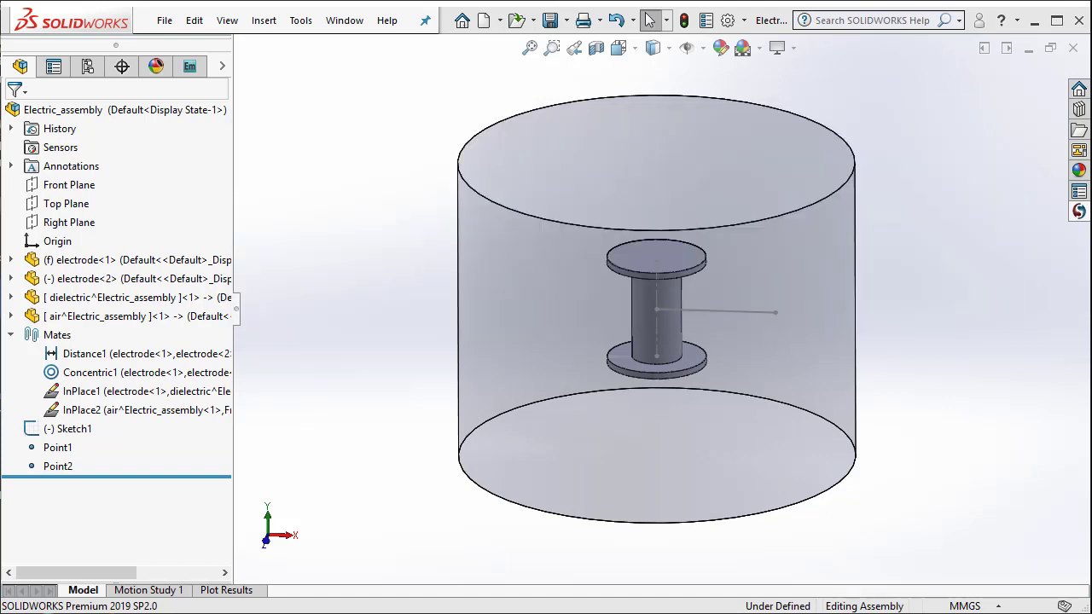
# Highlight the bottom electrode, top electrode and dielectric cylinder to identify the bodies.
pyautogui.moveTo(953, 447); pyautogui.dragTo(946, 434, button='middle')
pyautogui.scroll(-3, 755, 314)
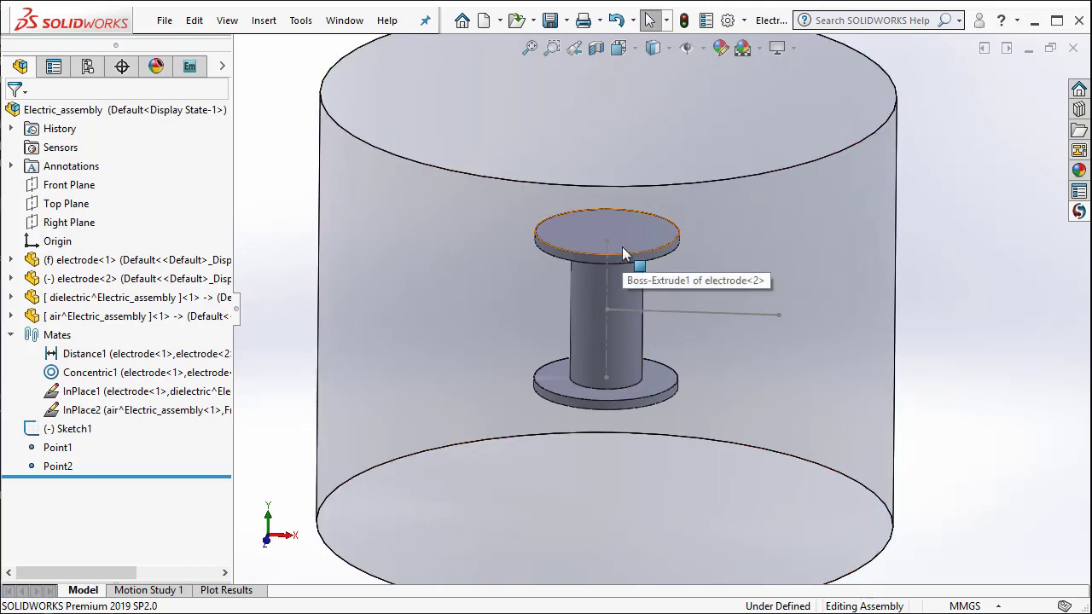
pyautogui.click(175, 260)
pyautogui.click(175, 279)
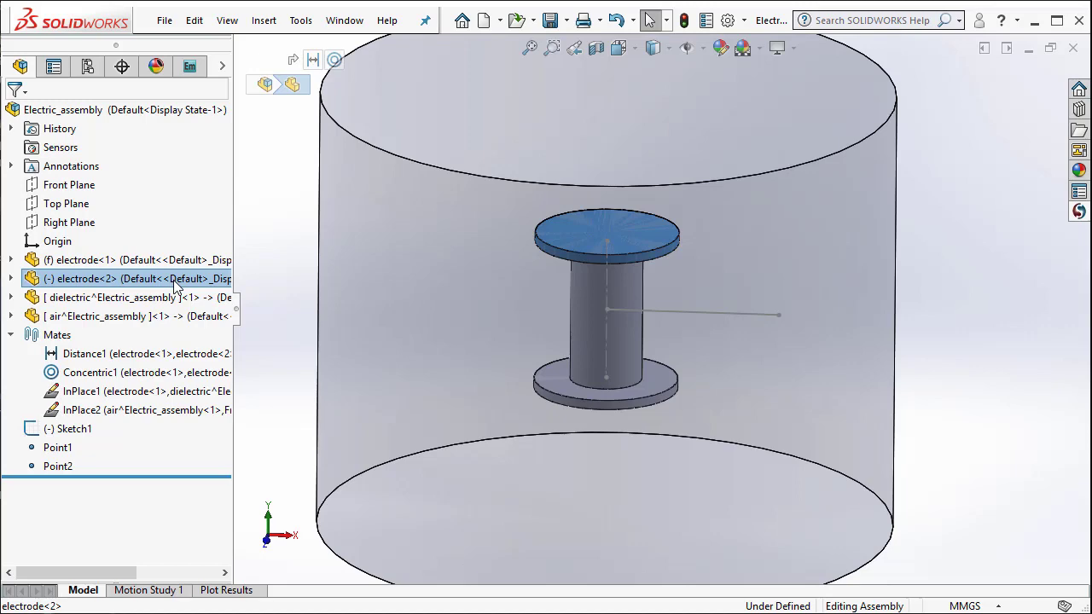
pyautogui.click(175, 299)
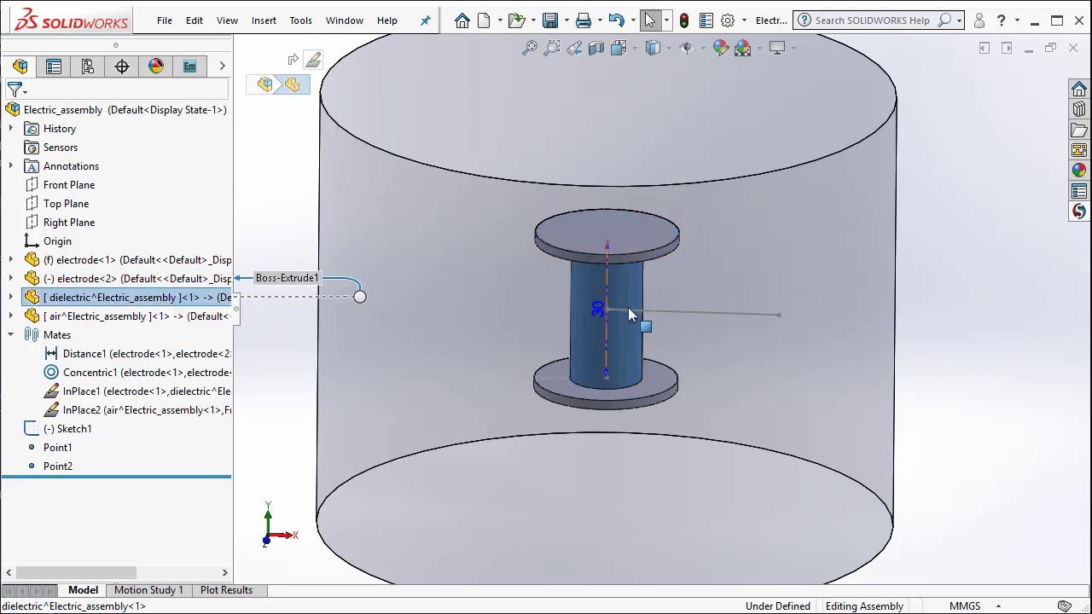
pyautogui.click(984, 431)
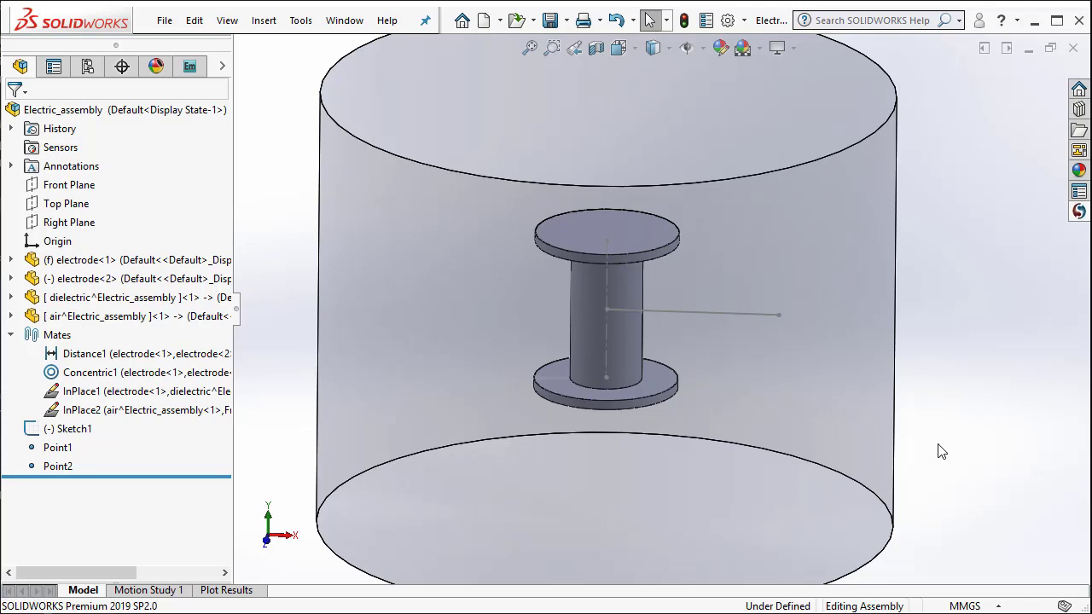
# Inspect the upper electrode face, bottom flange face and sketch line length.
pyautogui.click(632, 234)
pyautogui.click(669, 368)
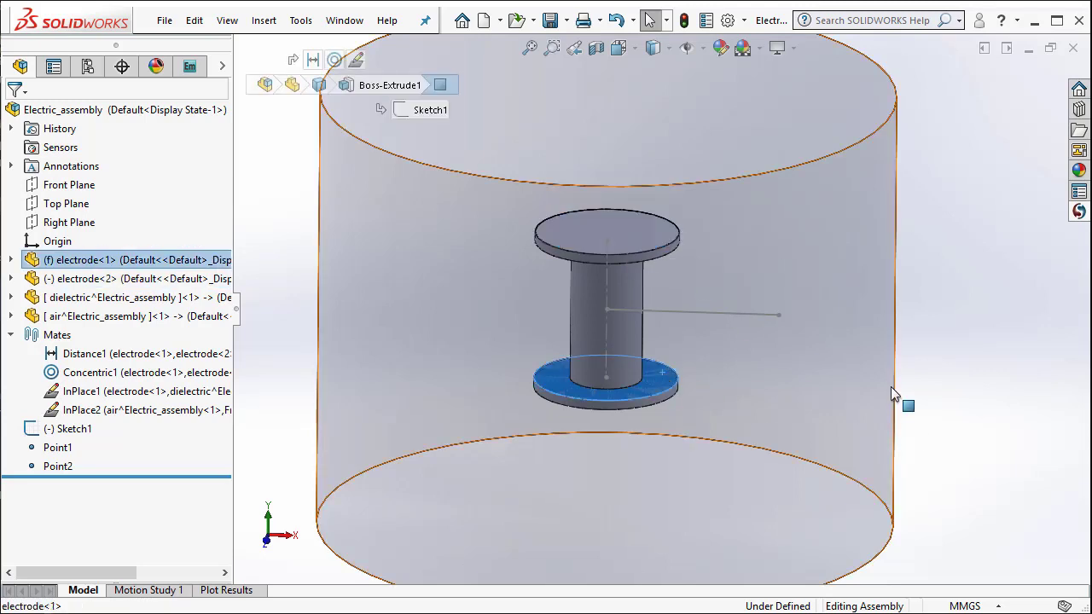
pyautogui.click(956, 395)
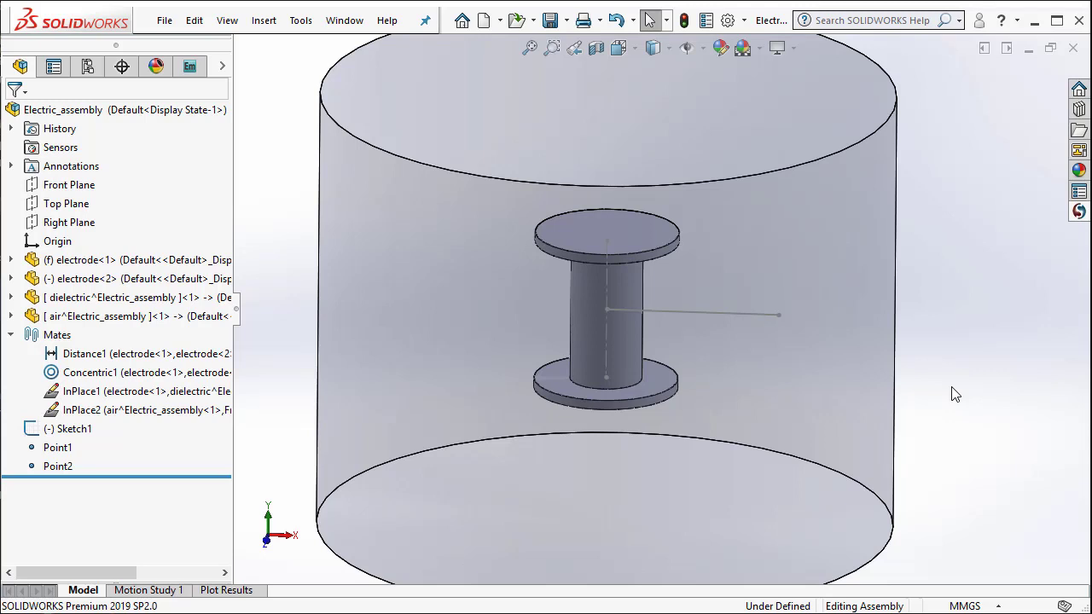
pyautogui.click(697, 313)
pyautogui.click(1003, 407)
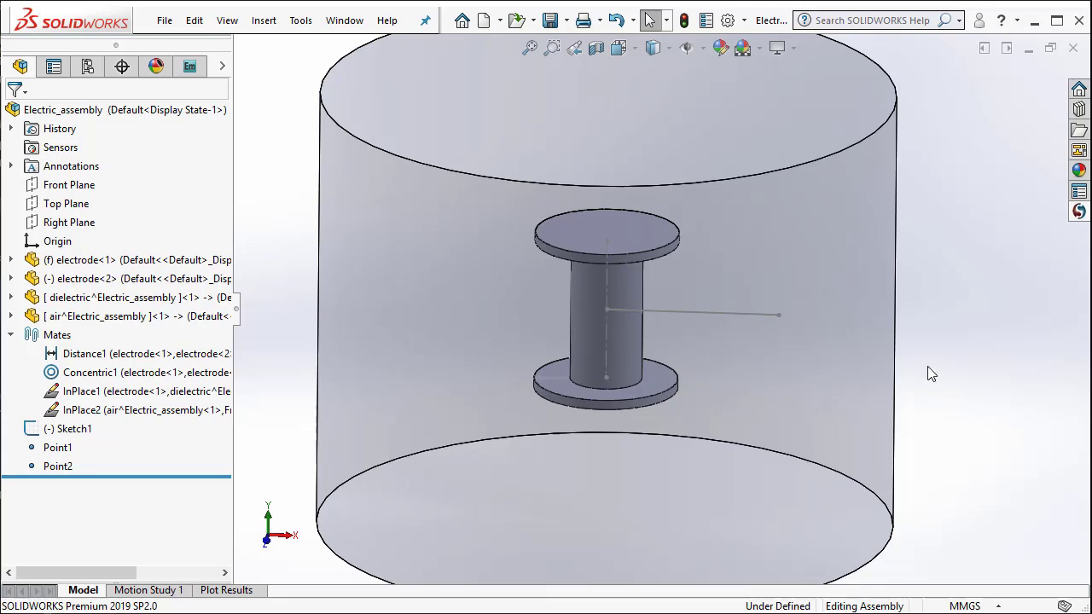
pyautogui.press('f')
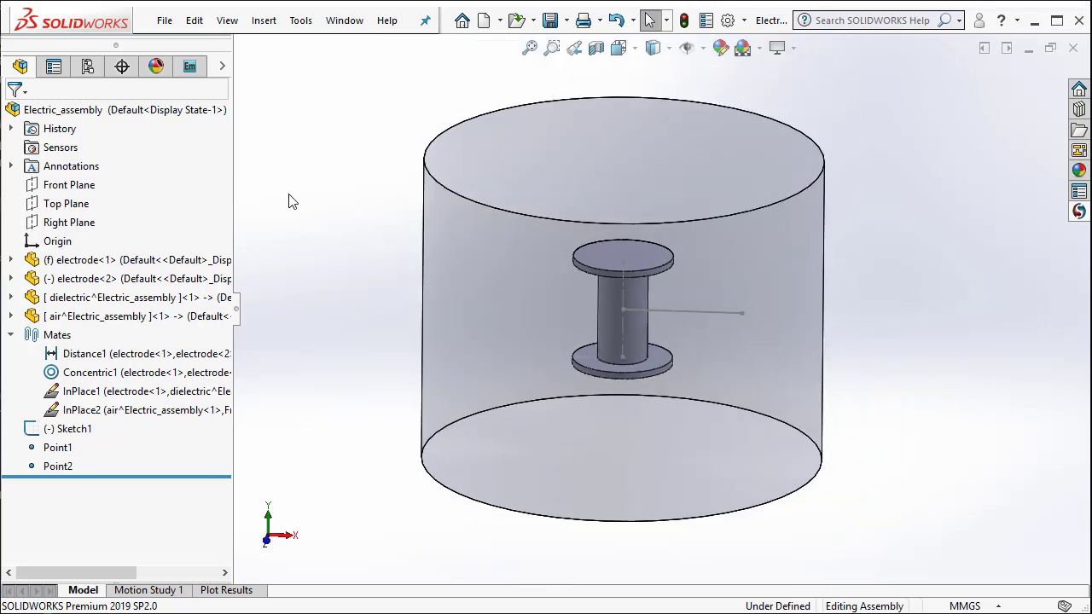
# Display the Distance1 mate's 30 mm spacing without changing it, then return to EMS.
pyautogui.click(190, 66)
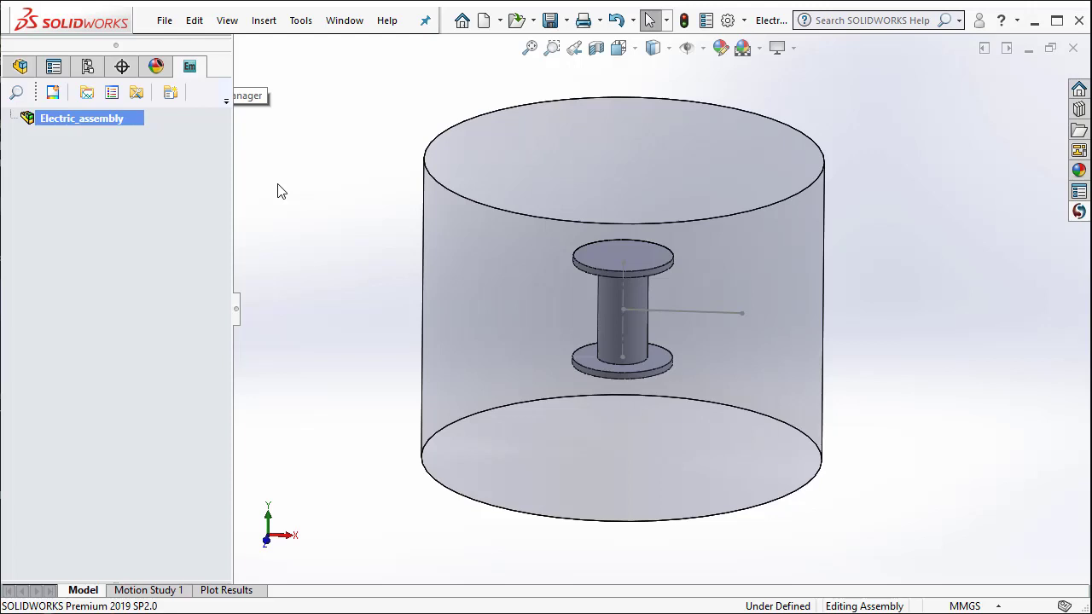
pyautogui.click(22, 68)
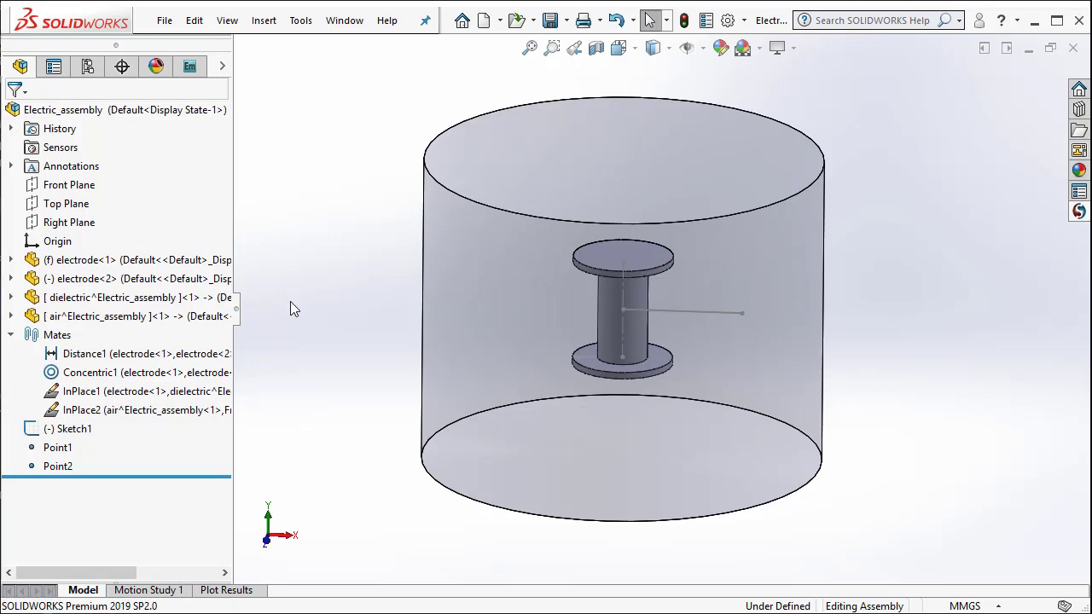
pyautogui.click(118, 357)
pyautogui.scroll(-3, 628, 317)
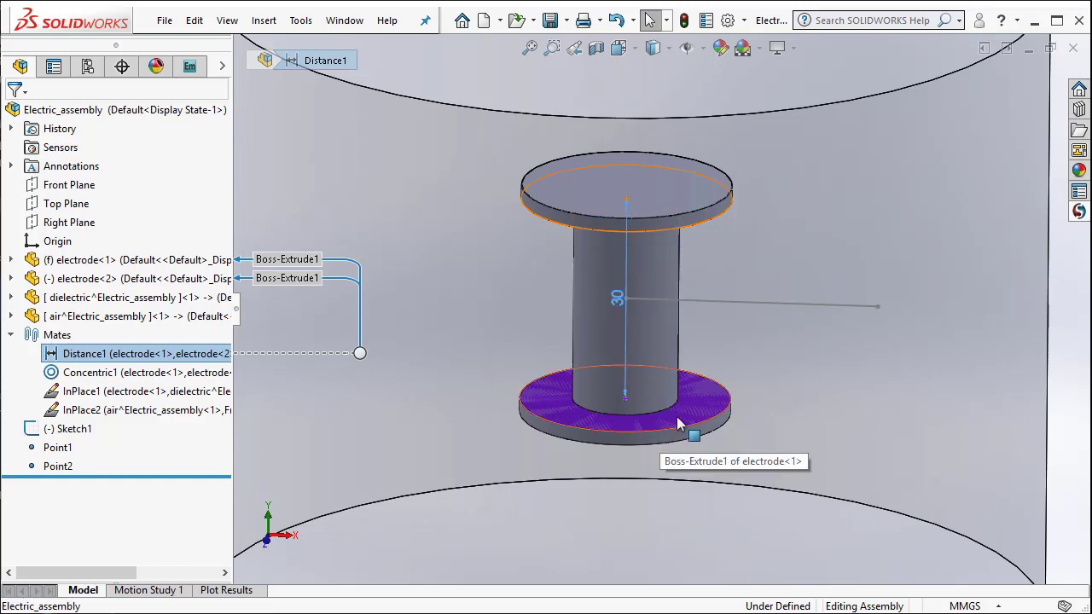
pyautogui.press('f')
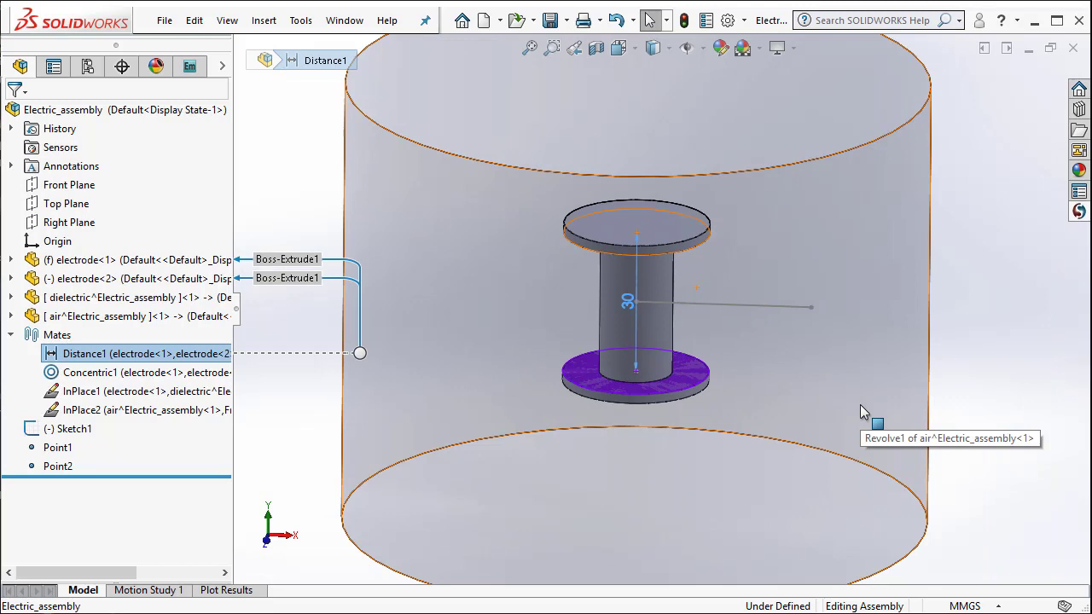
pyautogui.doubleClick(629, 309)
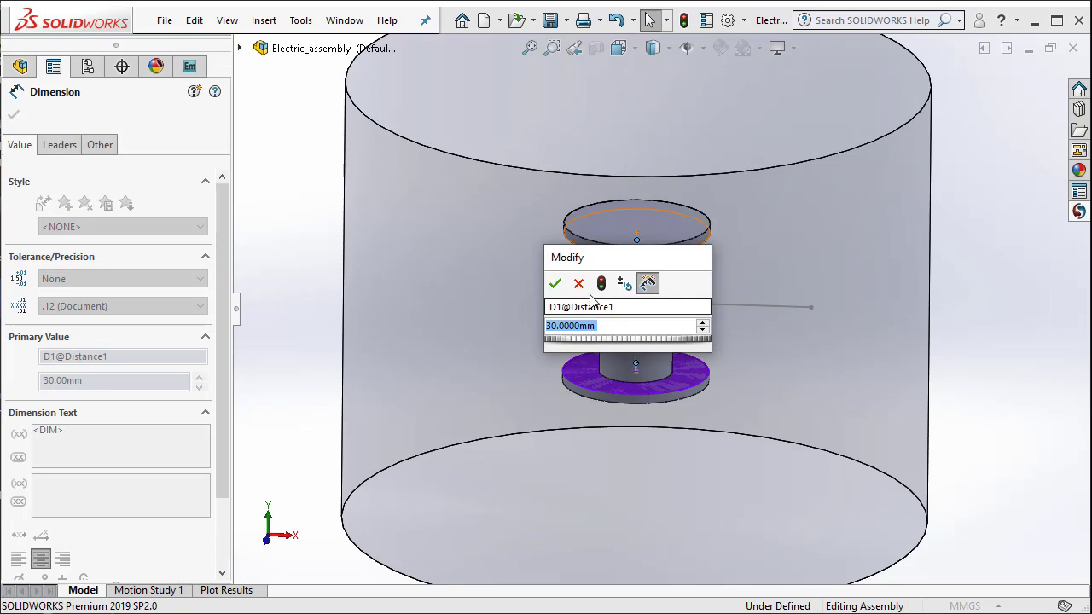
pyautogui.click(579, 284)
pyautogui.click(14, 114)
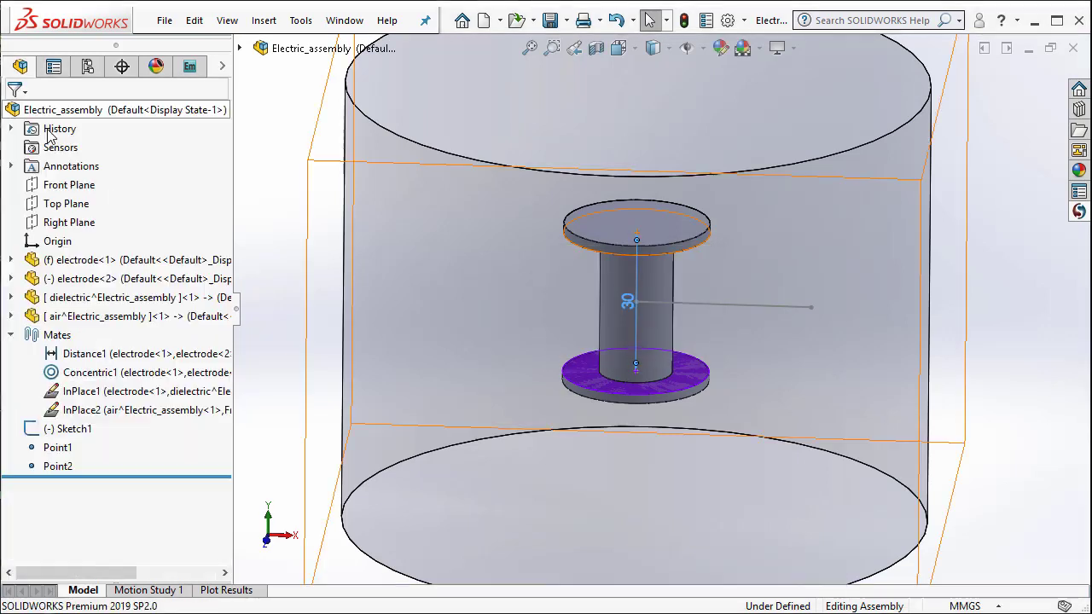
pyautogui.click(189, 66)
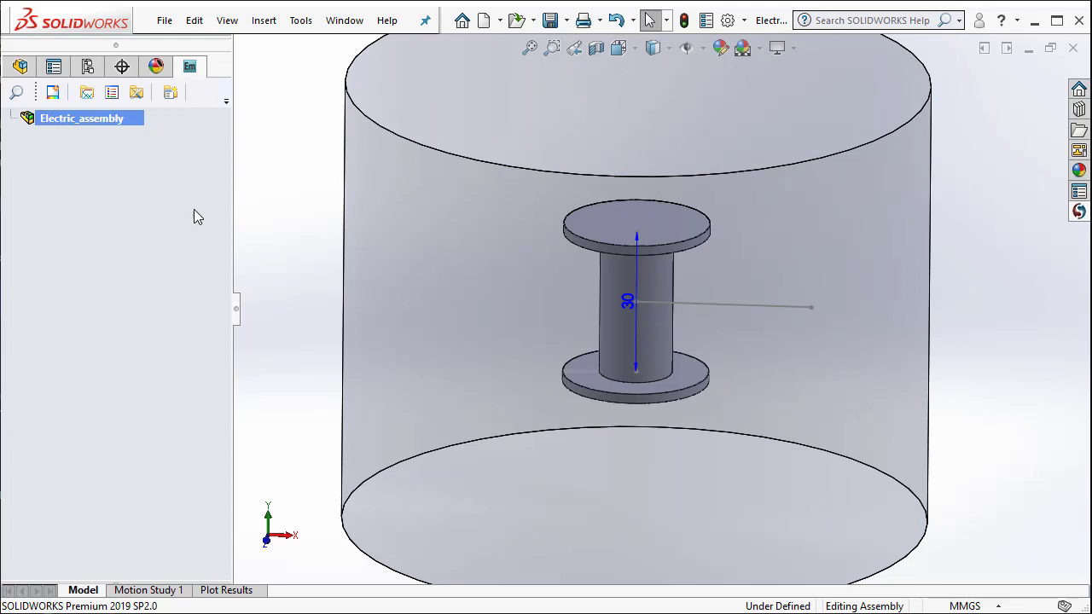
pyautogui.rightClick(115, 124)
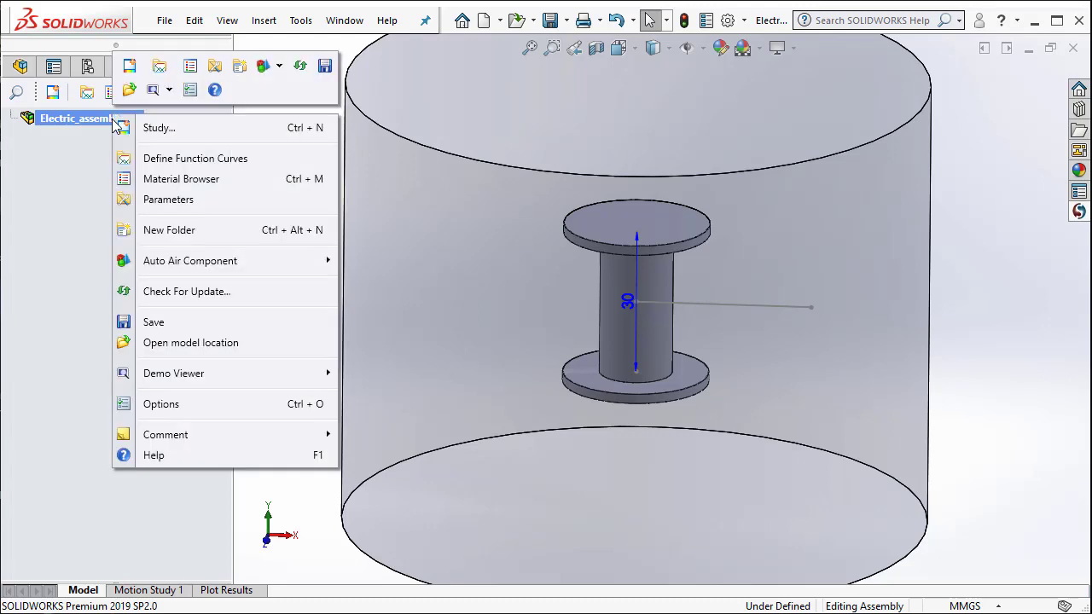
pyautogui.click(203, 208)
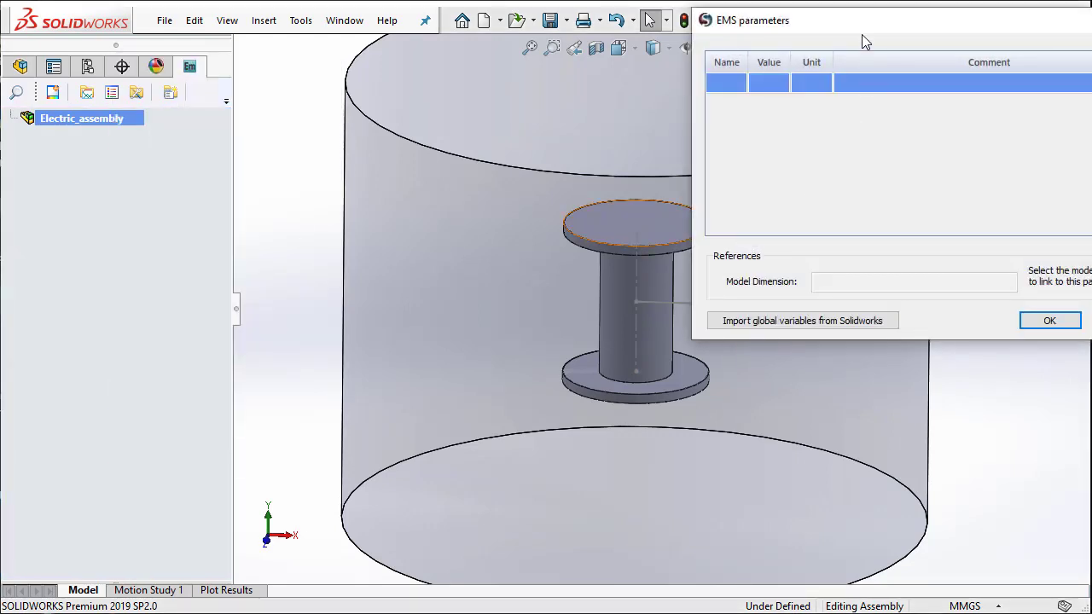
pyautogui.moveTo(863, 34); pyautogui.dragTo(686, 230)
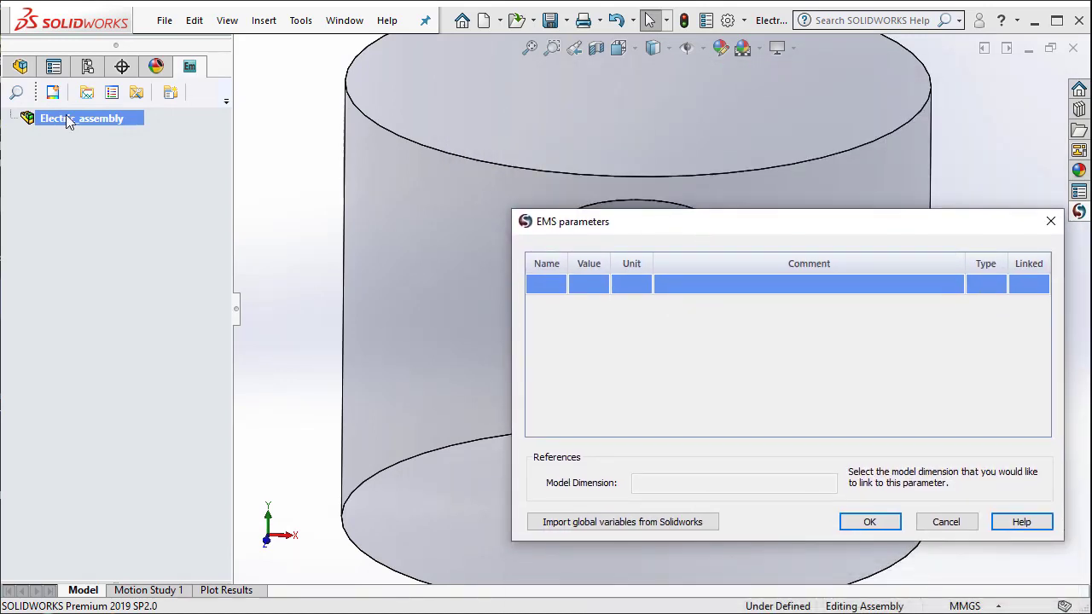
pyautogui.click(21, 66)
pyautogui.click(86, 353)
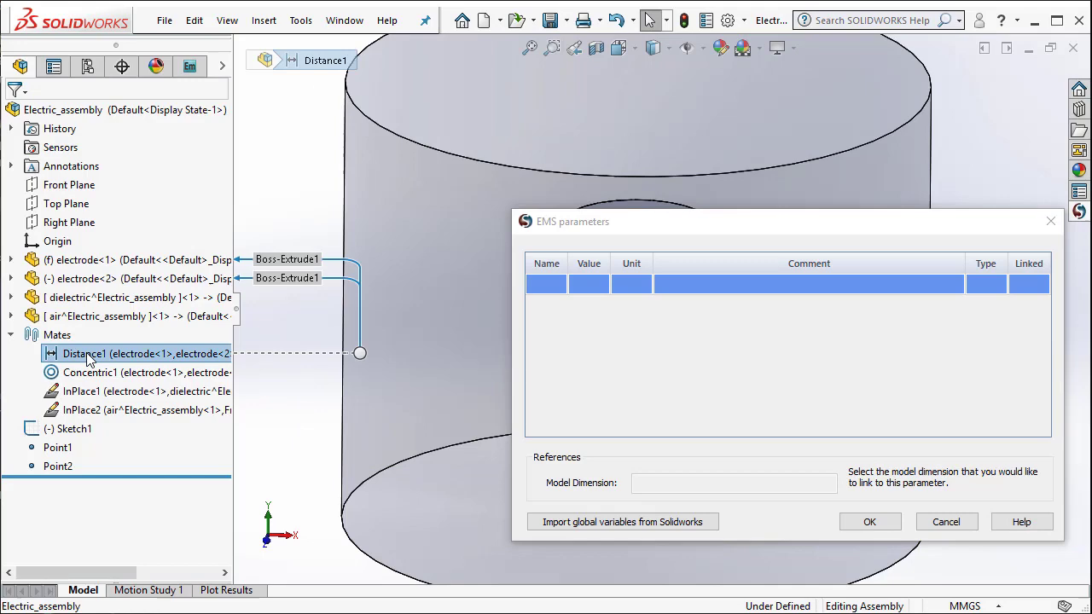
pyautogui.moveTo(717, 232); pyautogui.dragTo(236, 140)
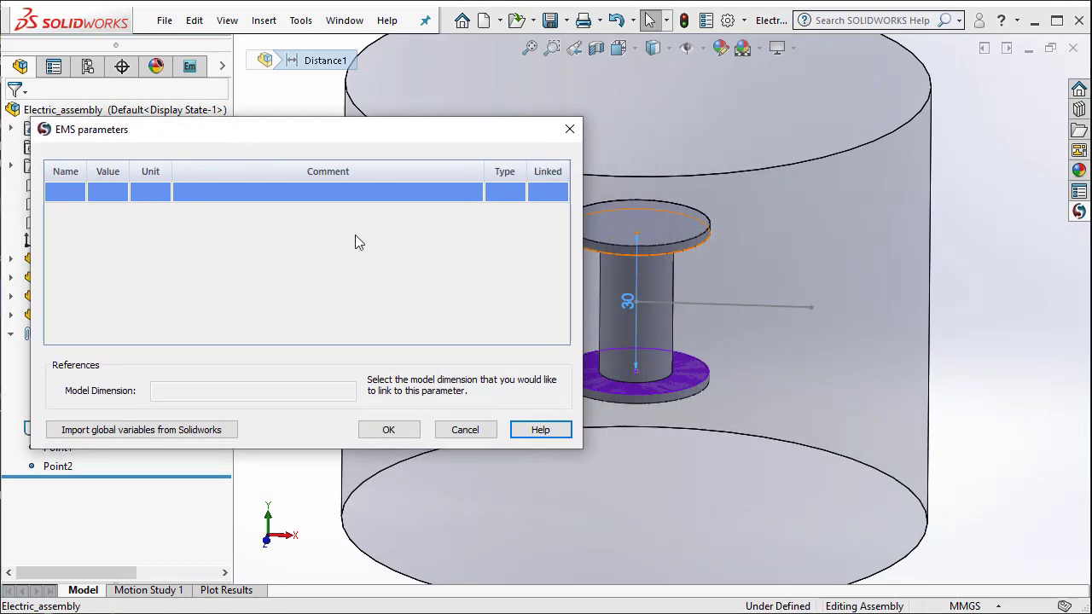
pyautogui.click(628, 309)
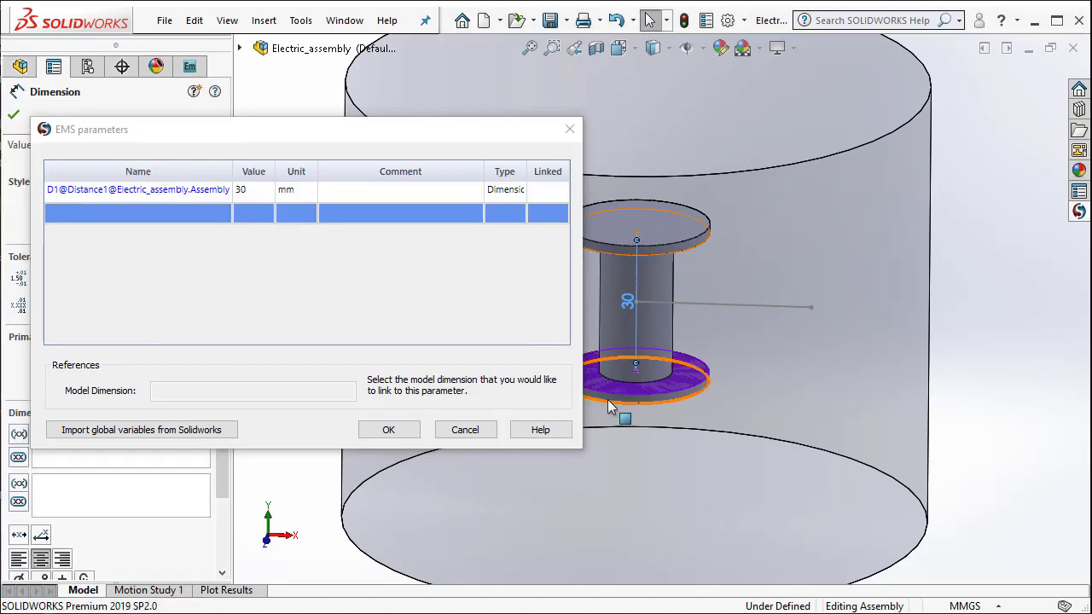
pyautogui.click(125, 193)
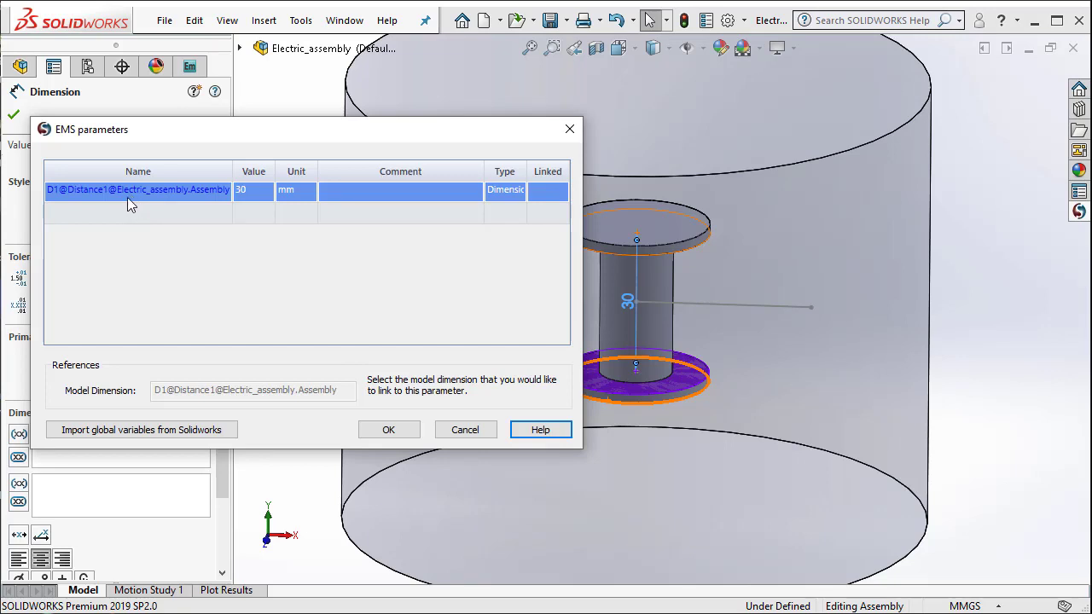
pyautogui.click(388, 430)
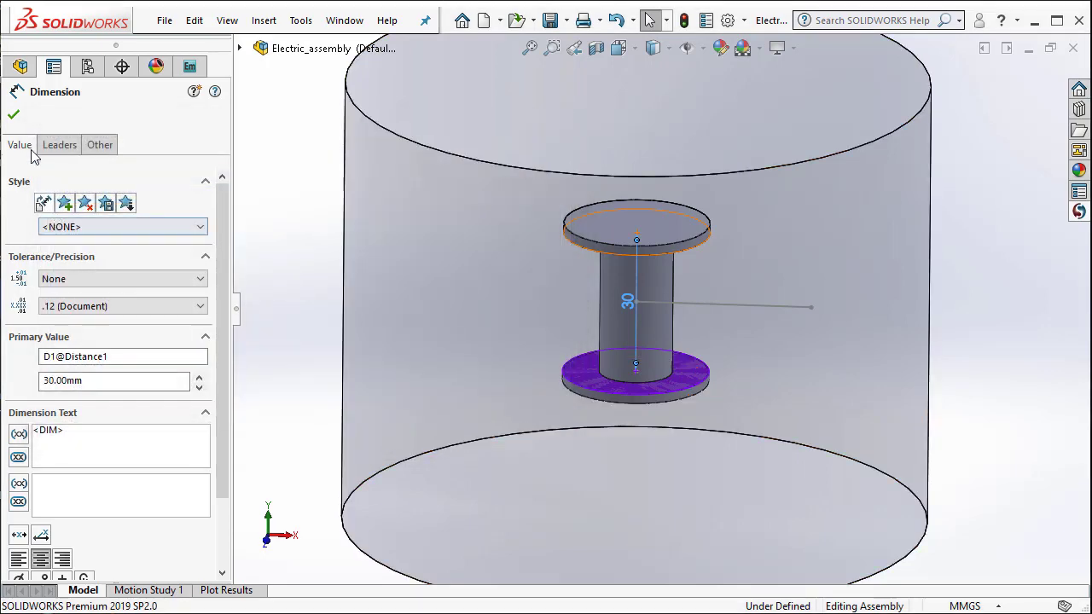
pyautogui.click(13, 114)
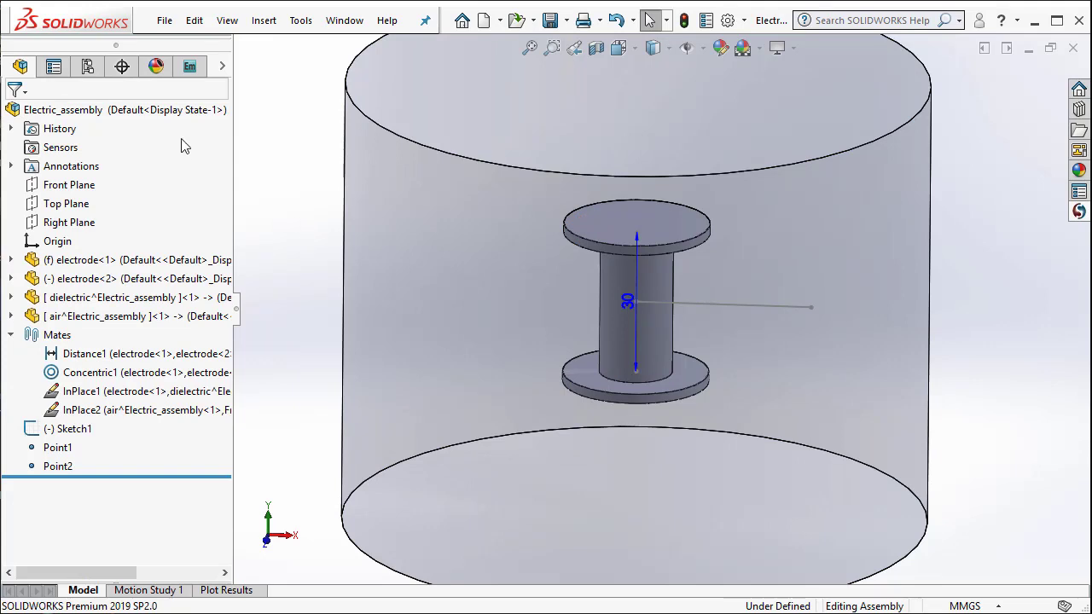
pyautogui.click(189, 66)
pyautogui.press('f')
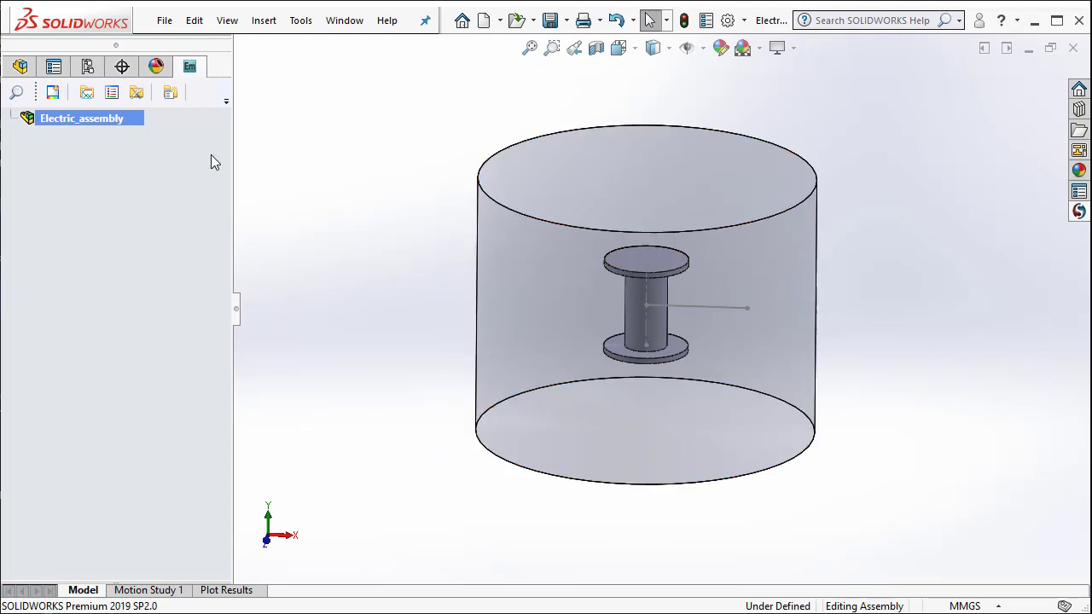
pyautogui.rightClick(115, 122)
pyautogui.click(161, 133)
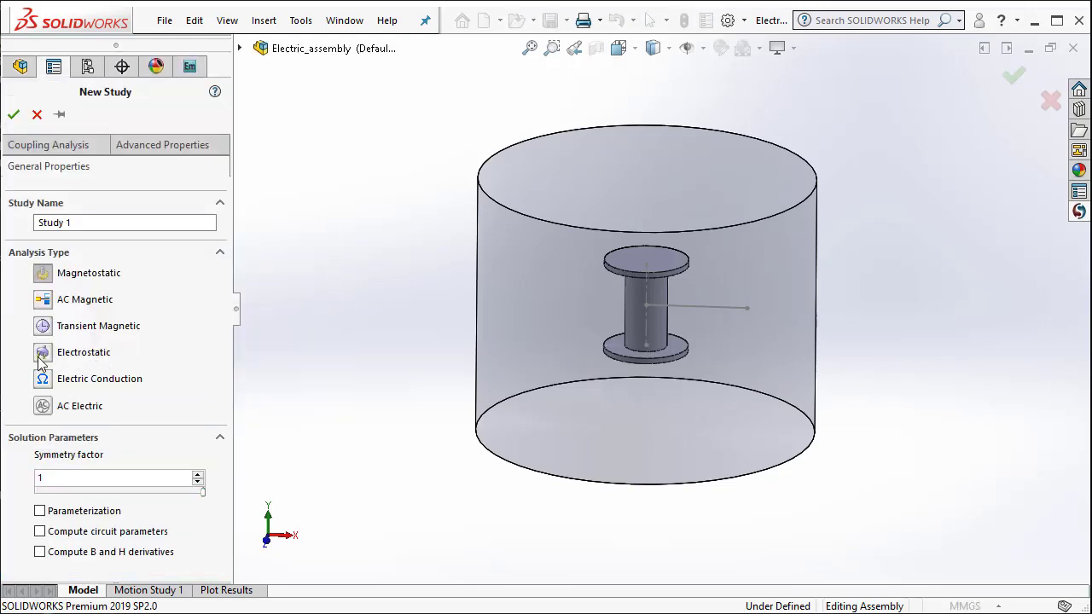
pyautogui.click(42, 354)
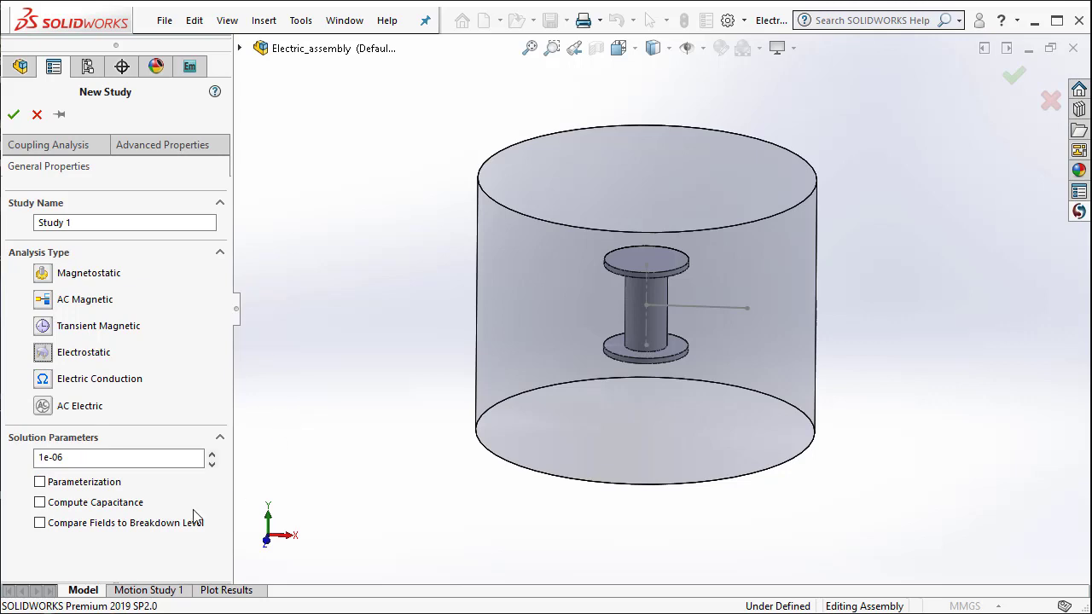
pyautogui.click(39, 482)
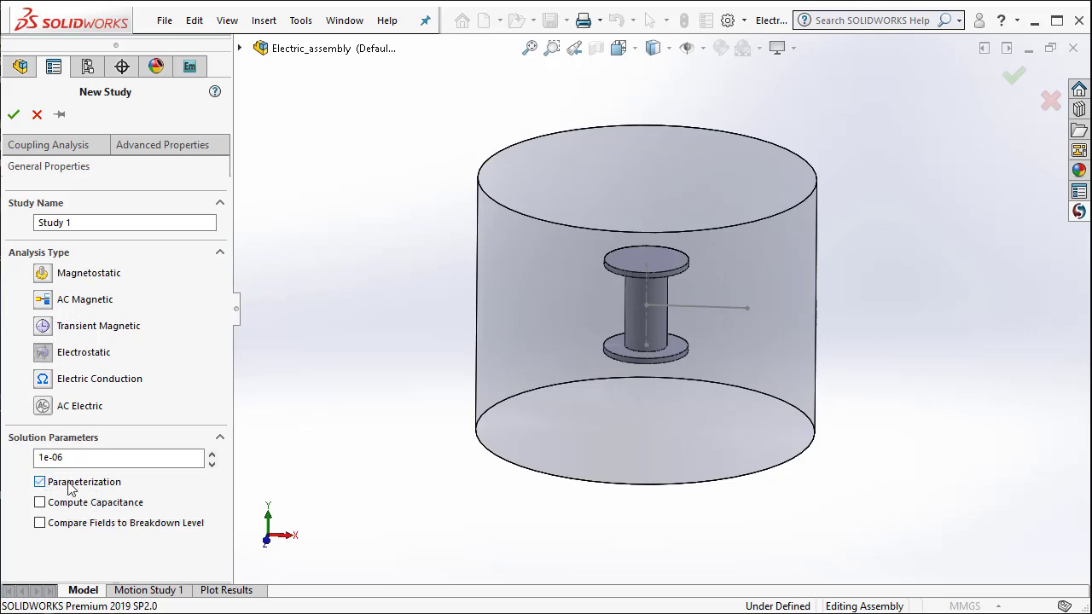
pyautogui.click(14, 115)
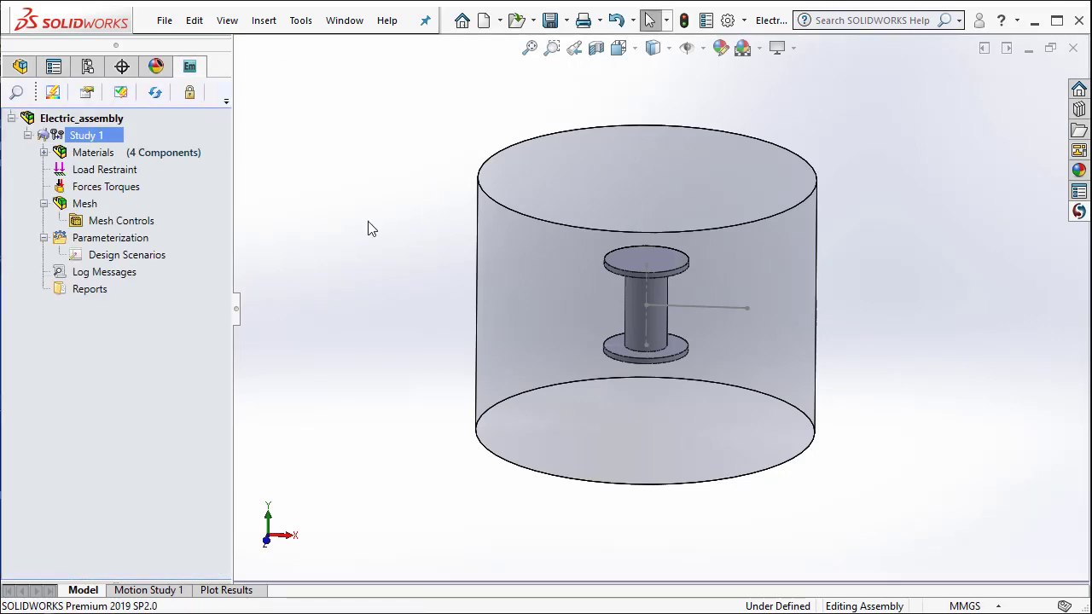
pyautogui.moveTo(232, 222); pyautogui.dragTo(292, 231)
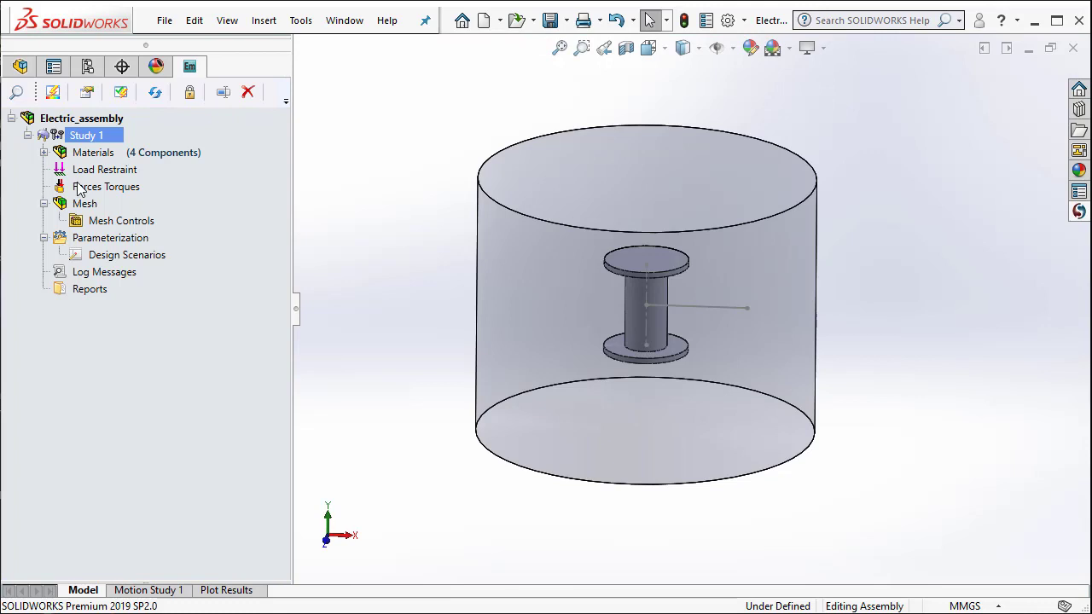
pyautogui.click(43, 152)
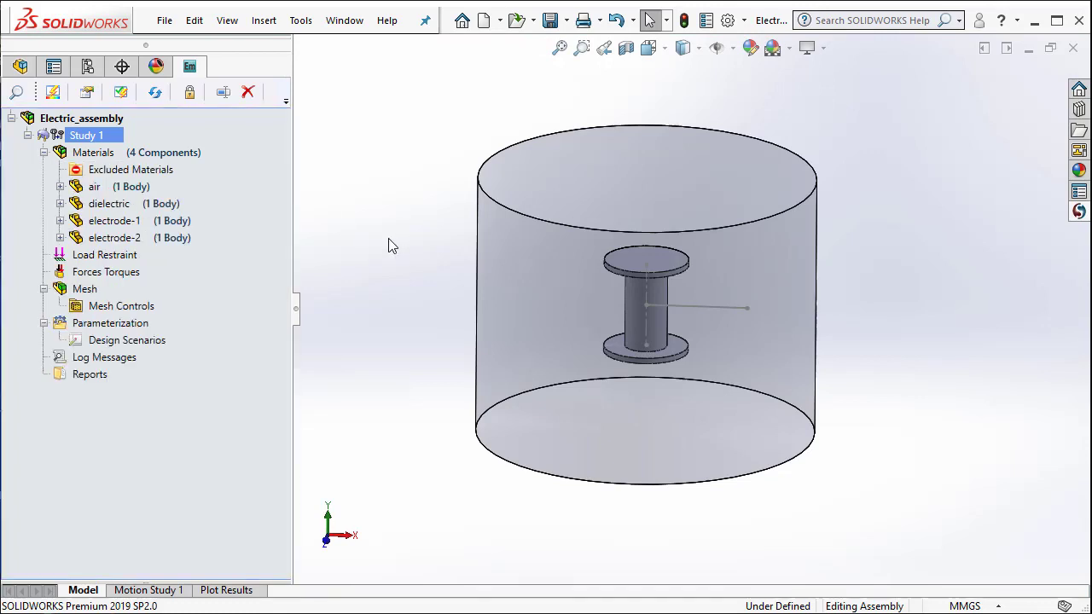
pyautogui.click(124, 190)
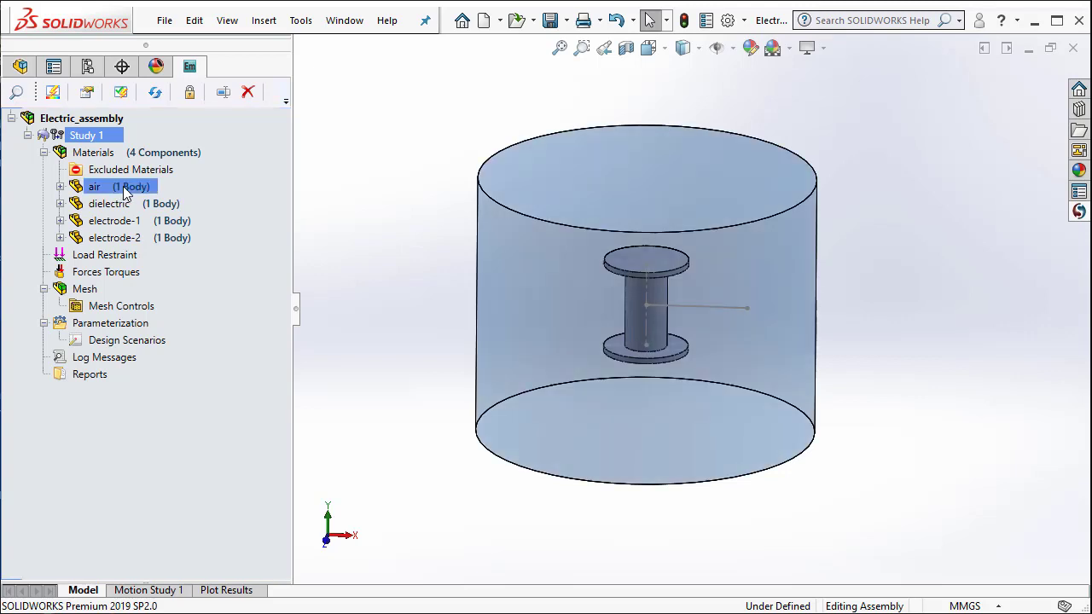
# Assign the Air material to the air body.
pyautogui.rightClick(124, 189)
pyautogui.click(187, 206)
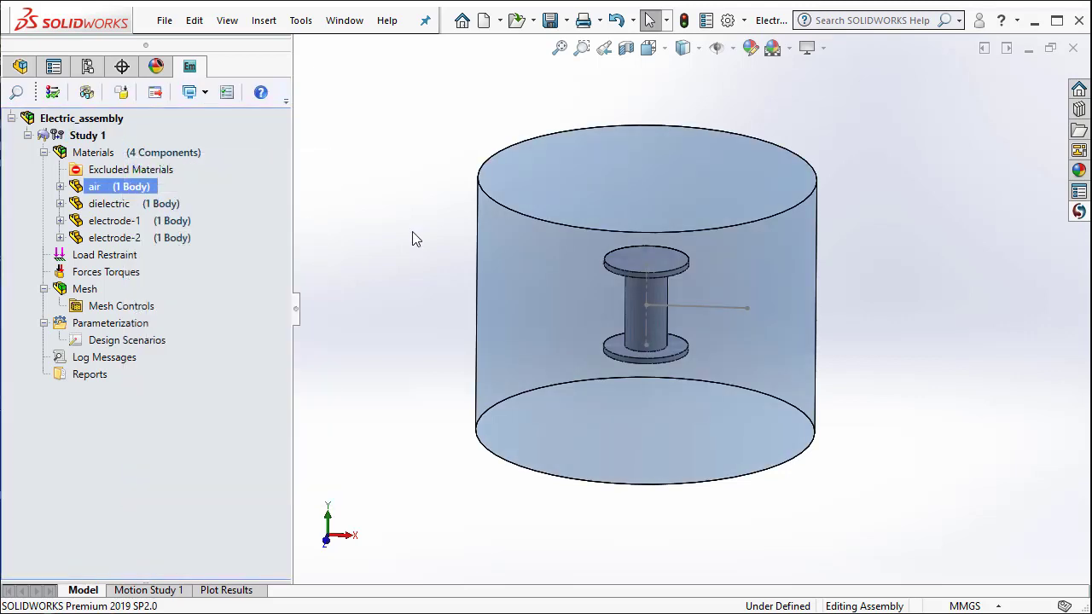
pyautogui.click(689, 222)
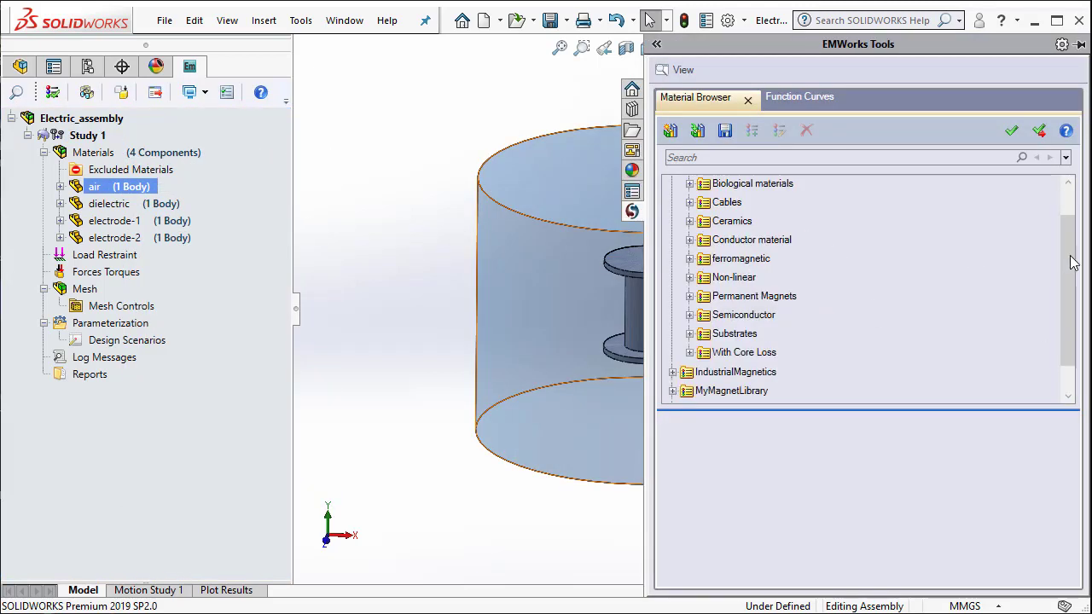
pyautogui.scroll(1, 725, 242)
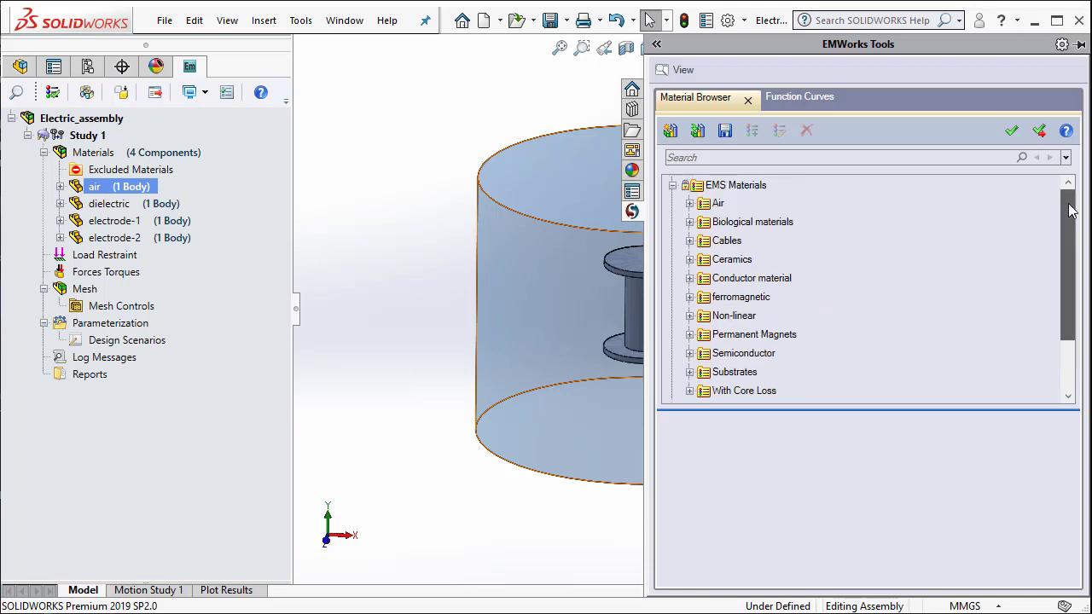
pyautogui.click(689, 204)
pyautogui.click(734, 221)
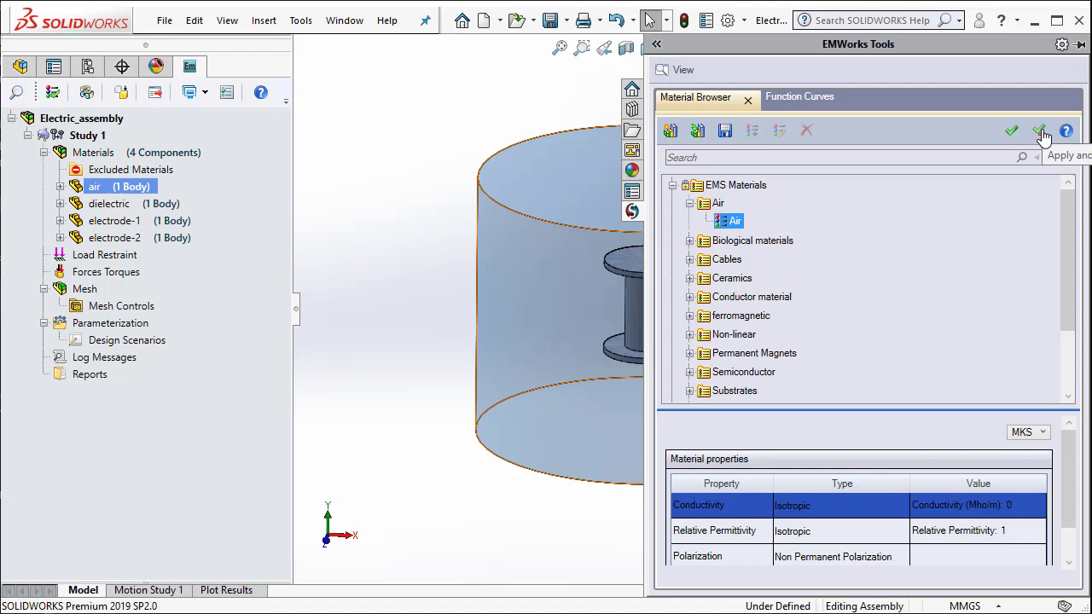
pyautogui.click(1010, 132)
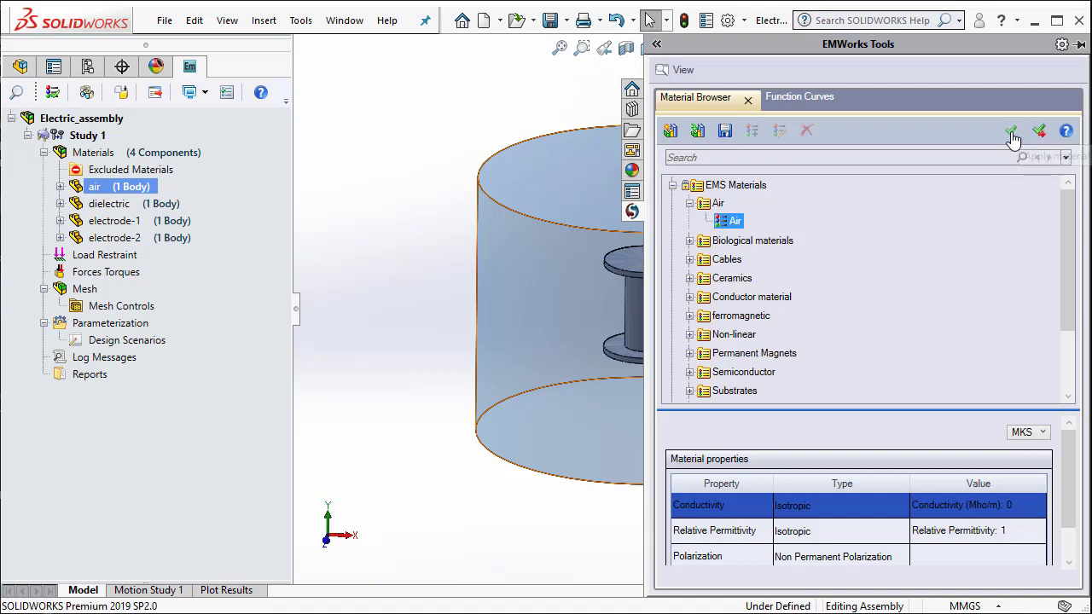
# Assign Ceramics > Boron Nitride (BN) to the dielectric body.
pyautogui.click(128, 204)
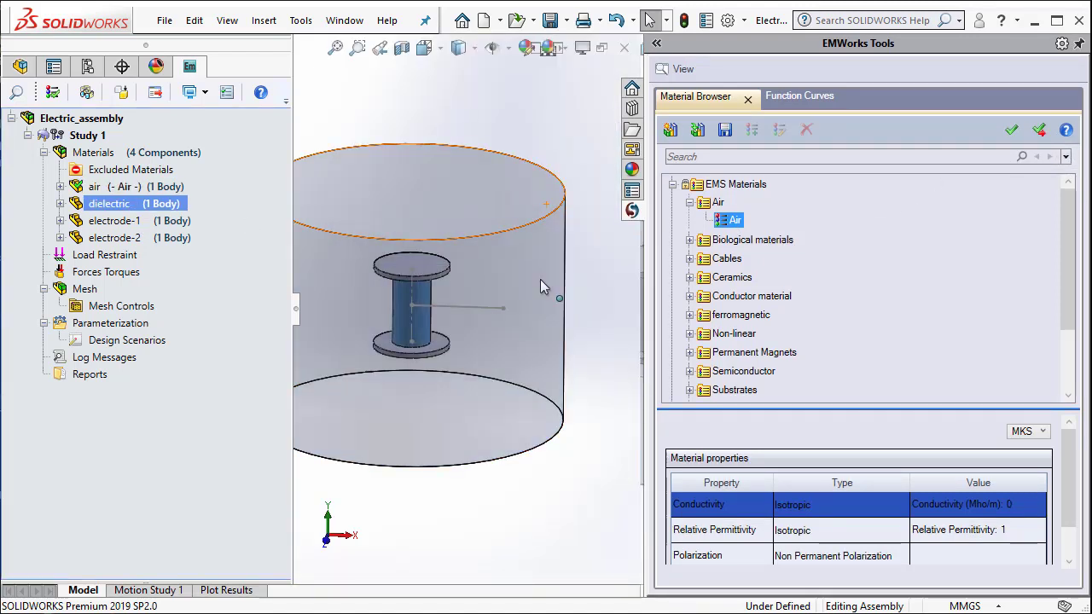
pyautogui.click(689, 203)
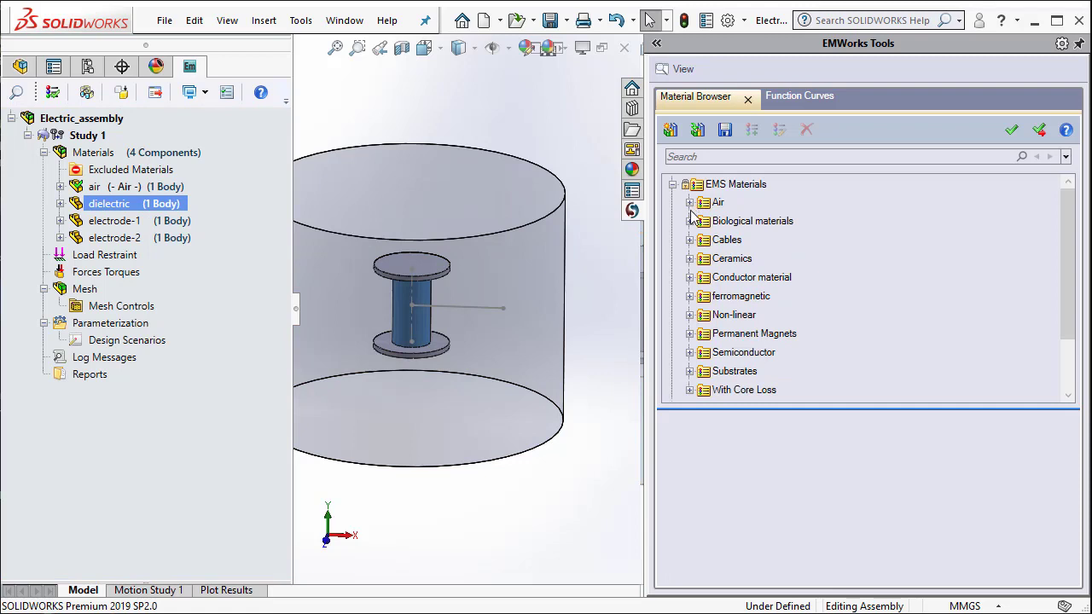
pyautogui.click(690, 258)
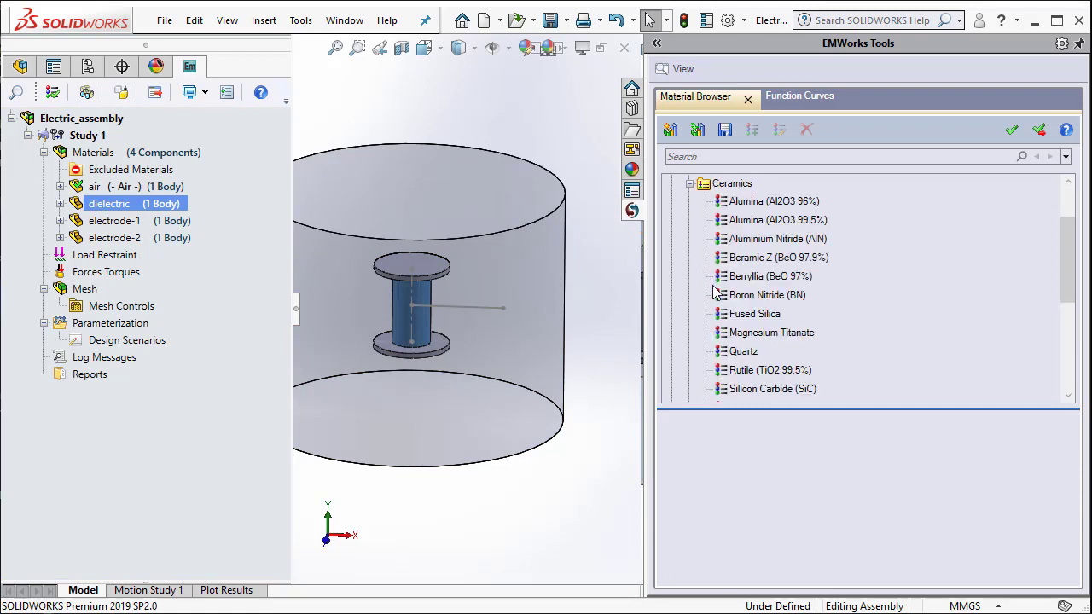
pyautogui.click(721, 281)
pyautogui.click(780, 299)
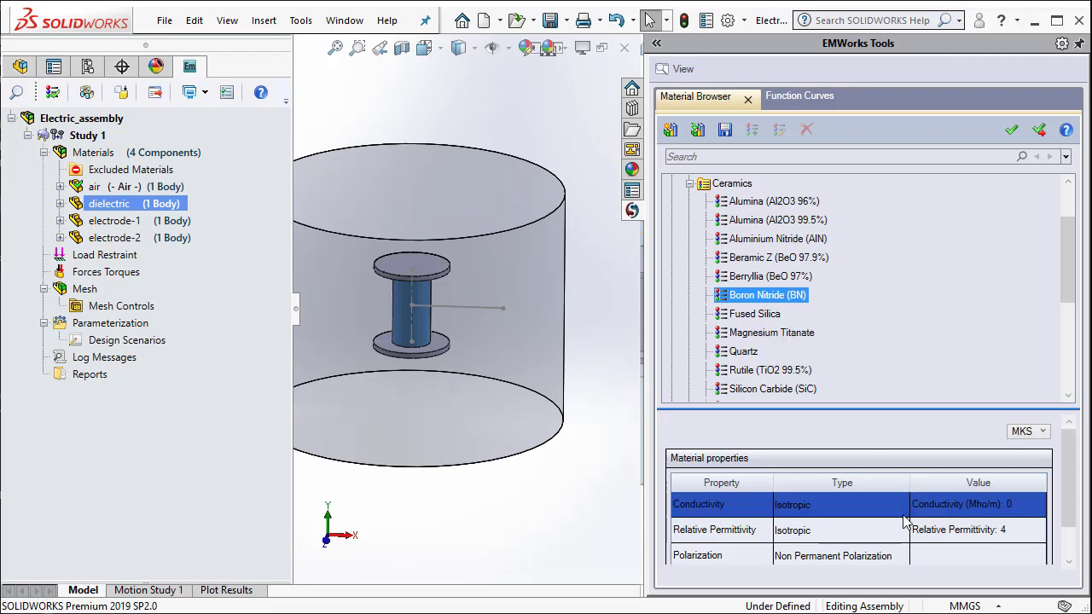
pyautogui.click(1012, 133)
# Assign Copper from the conductor materials to both electrodes.
pyautogui.click(68, 224)
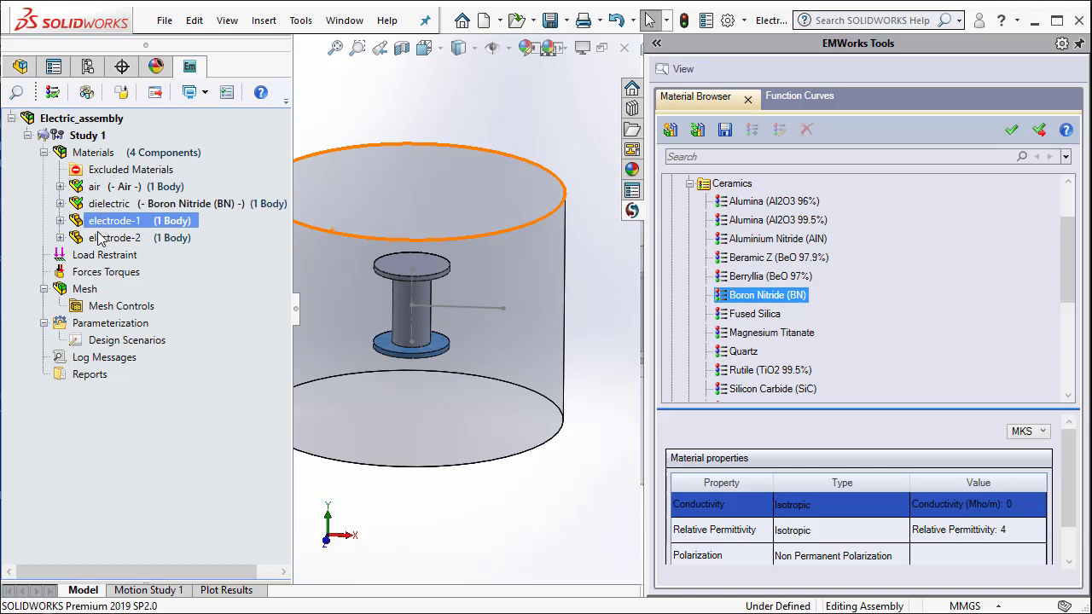
pyautogui.keyDown('ctrl'); pyautogui.click(102, 238); pyautogui.keyUp('ctrl')
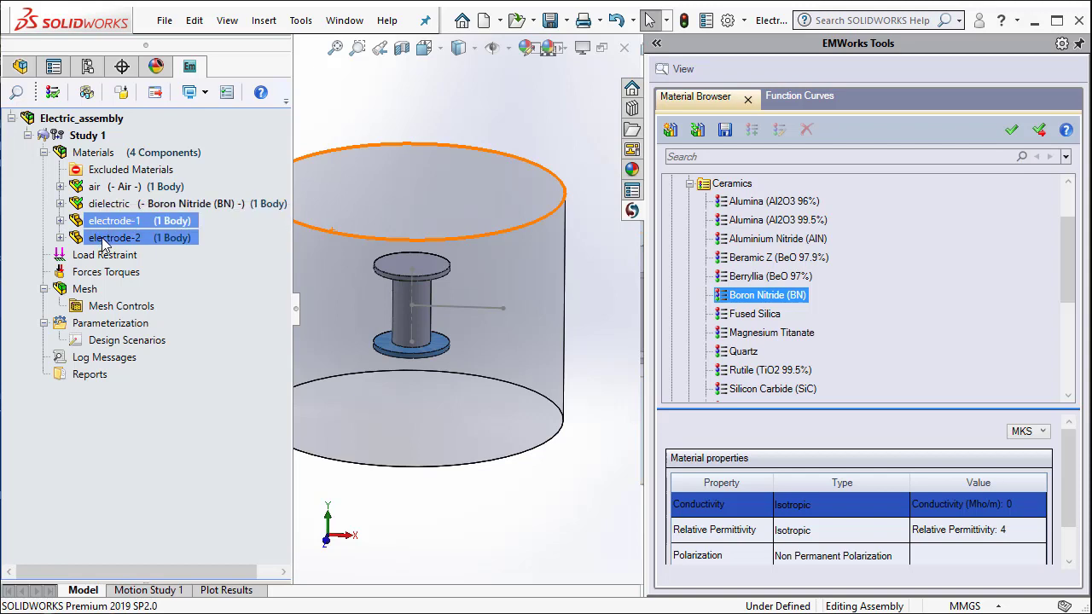
pyautogui.click(689, 184)
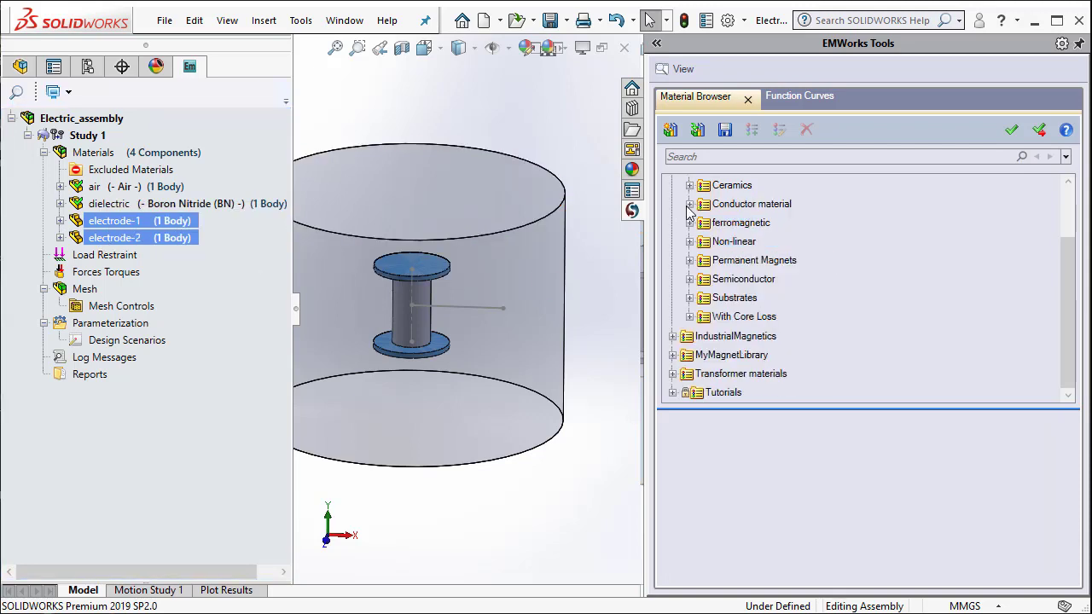
pyautogui.click(689, 205)
pyautogui.click(742, 242)
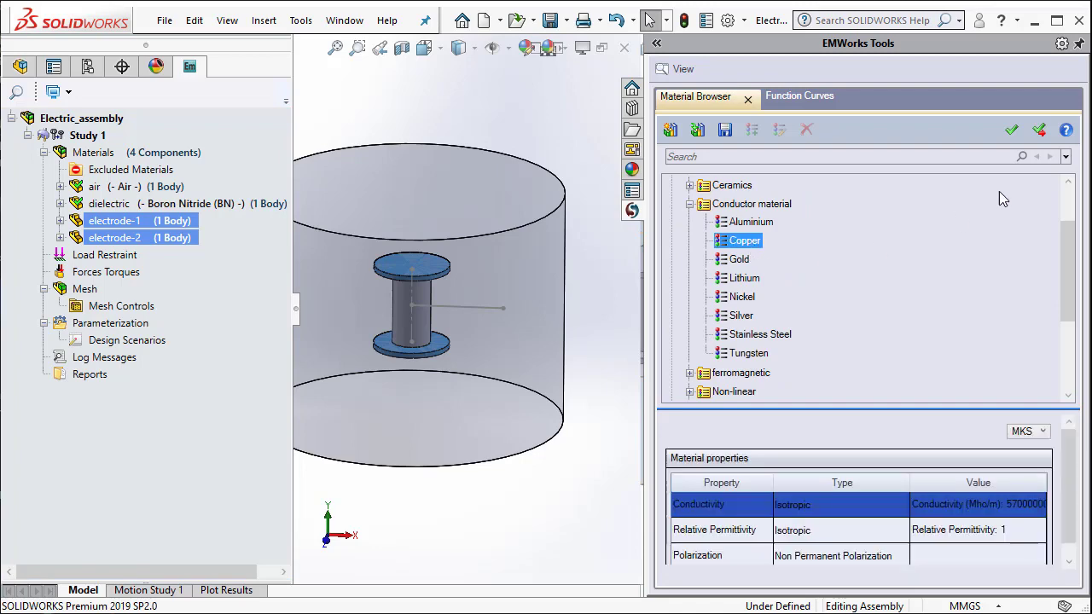
pyautogui.click(1041, 134)
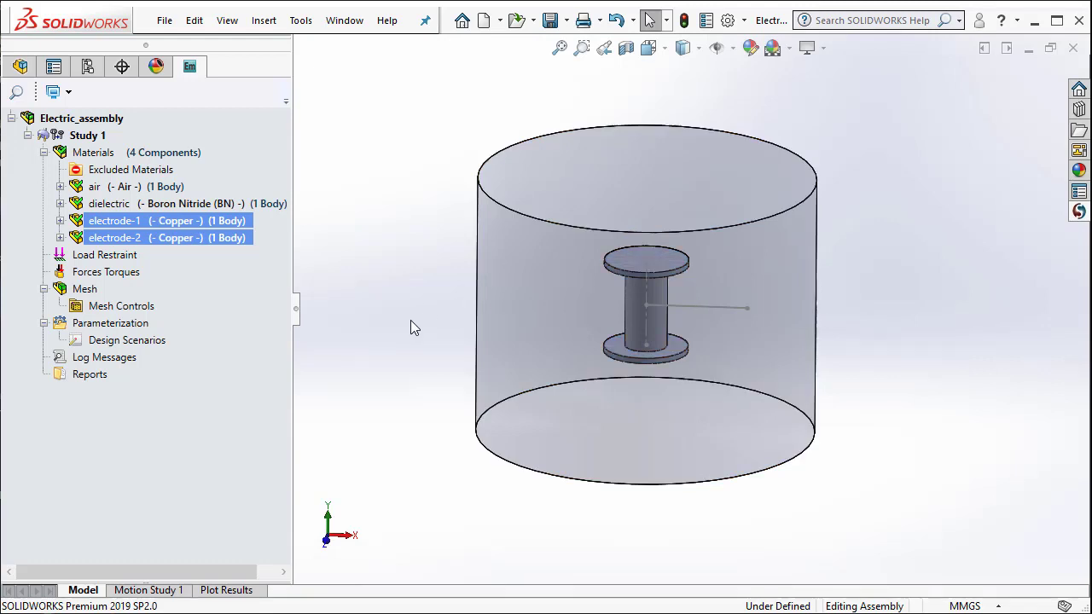
# Collapse the Materials branch in the Study 1 tree.
pyautogui.click(44, 152)
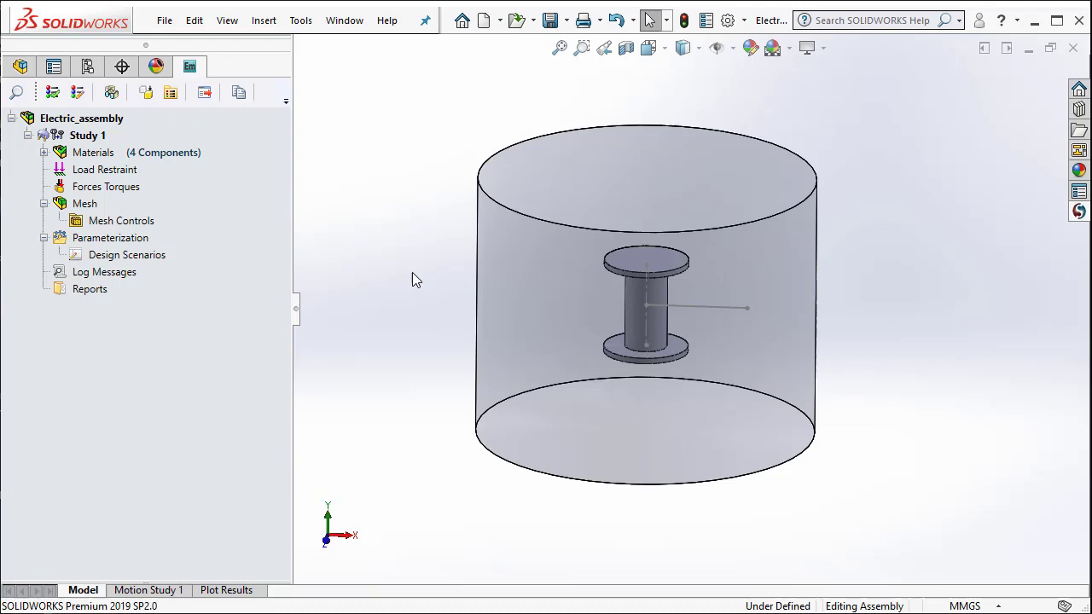
# Apply a 10 V fixed voltage to the top electrode disk face as Fixed Voltage - 1.
pyautogui.rightClick(125, 170)
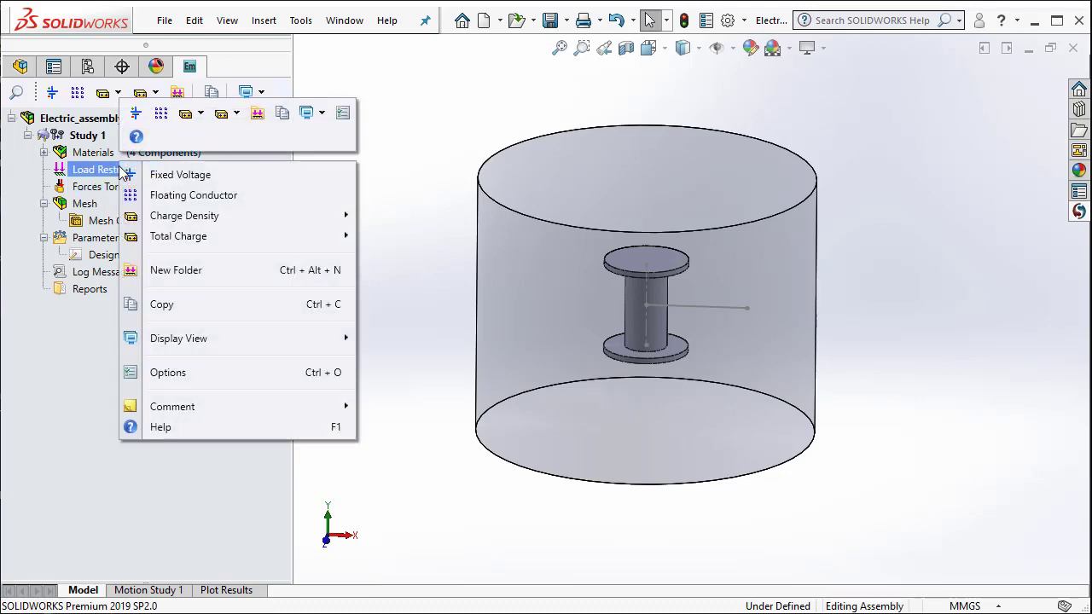
pyautogui.click(167, 176)
pyautogui.click(196, 336)
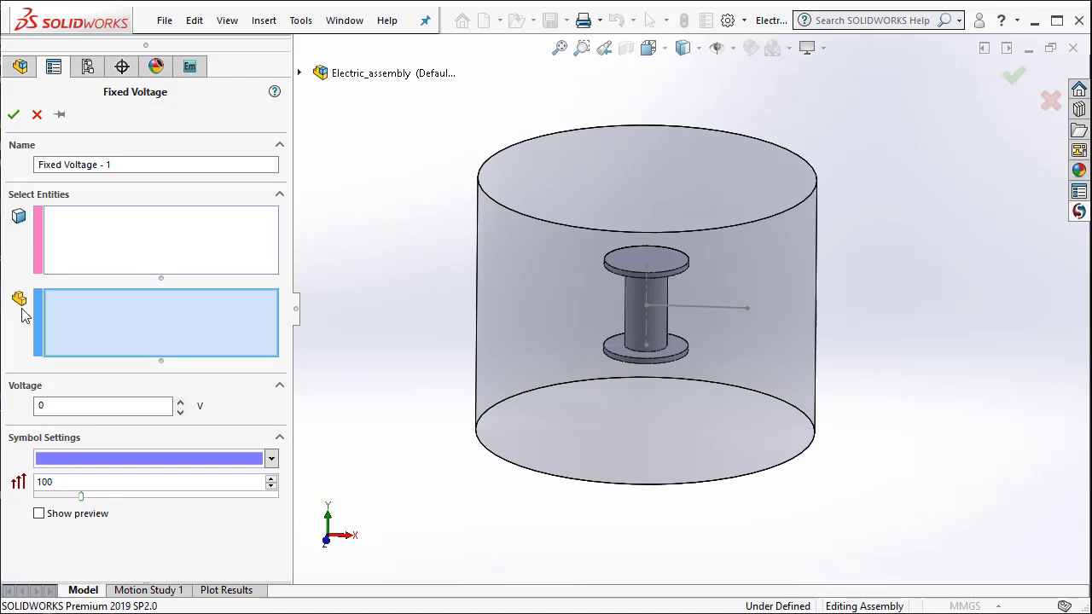
pyautogui.click(642, 270)
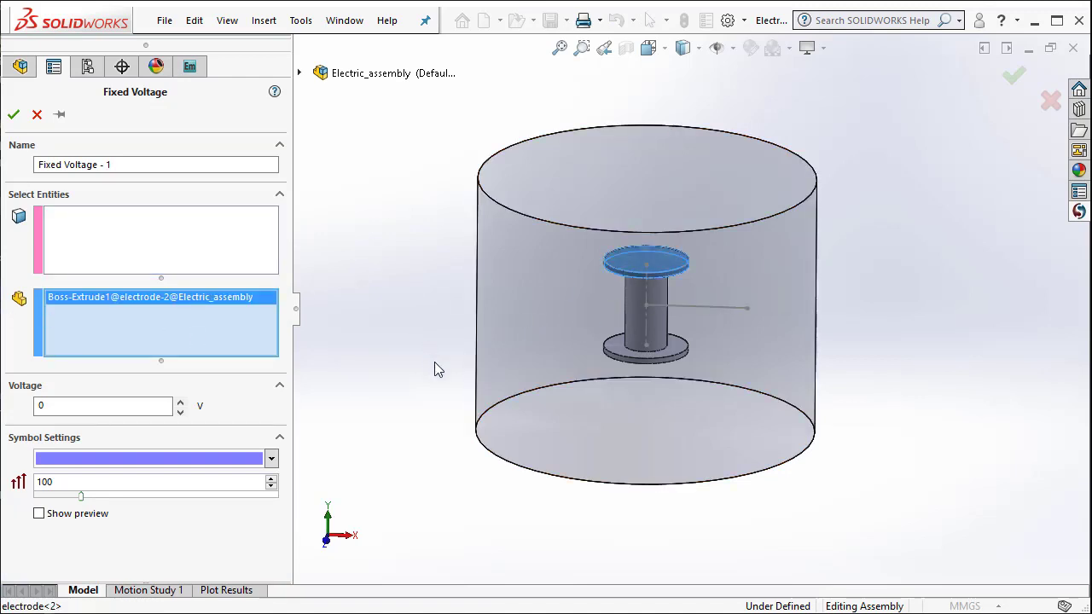
pyautogui.click(92, 405)
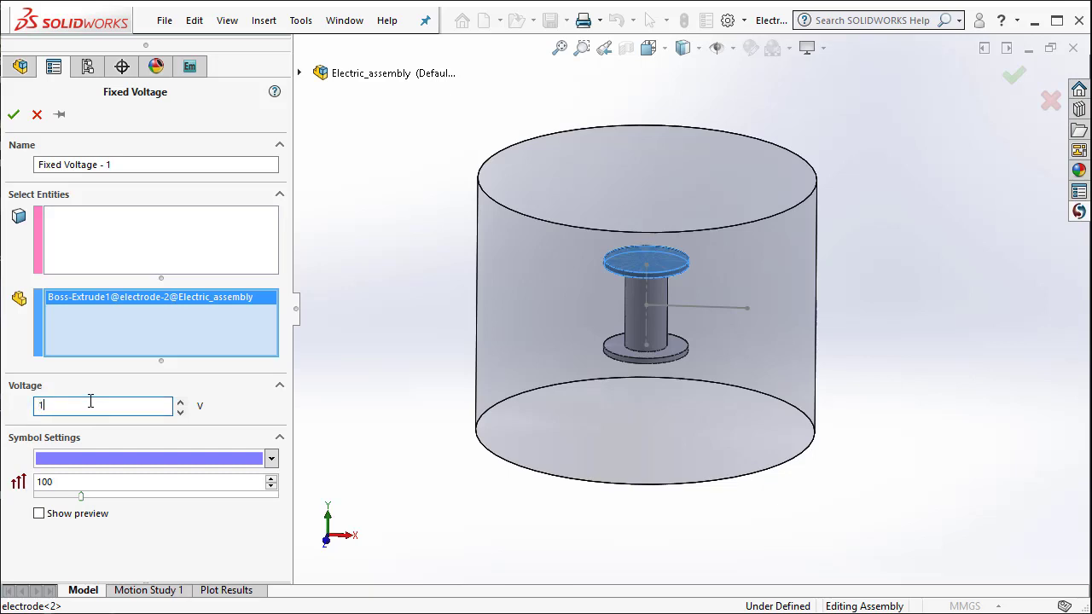
pyautogui.click(13, 114)
# Add Fixed Voltage - 2 holding the bottom electrode disk face at 0 V.
pyautogui.rightClick(128, 170)
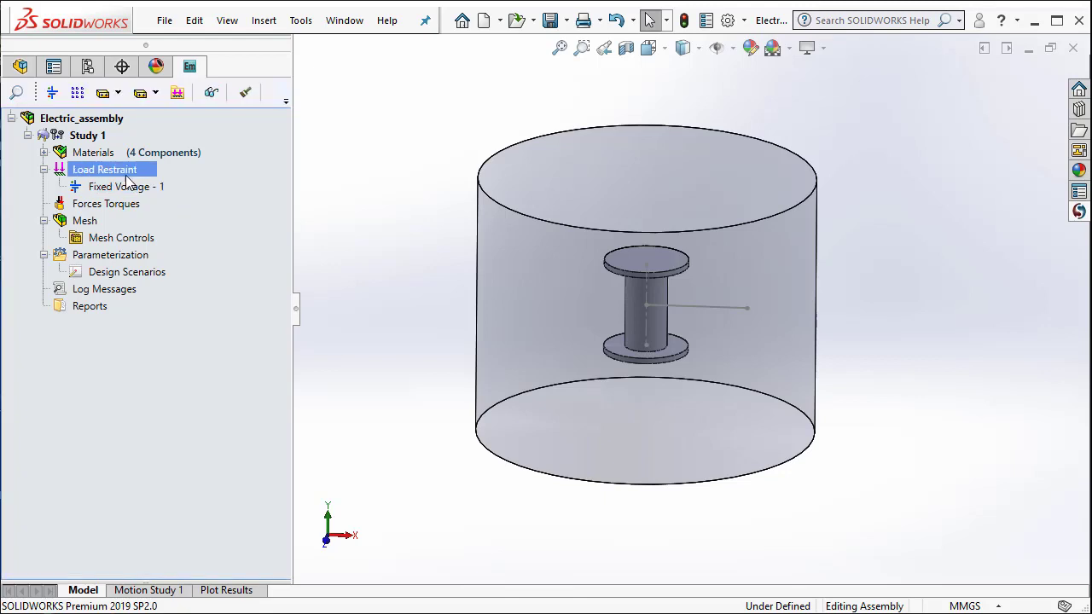
pyautogui.click(186, 185)
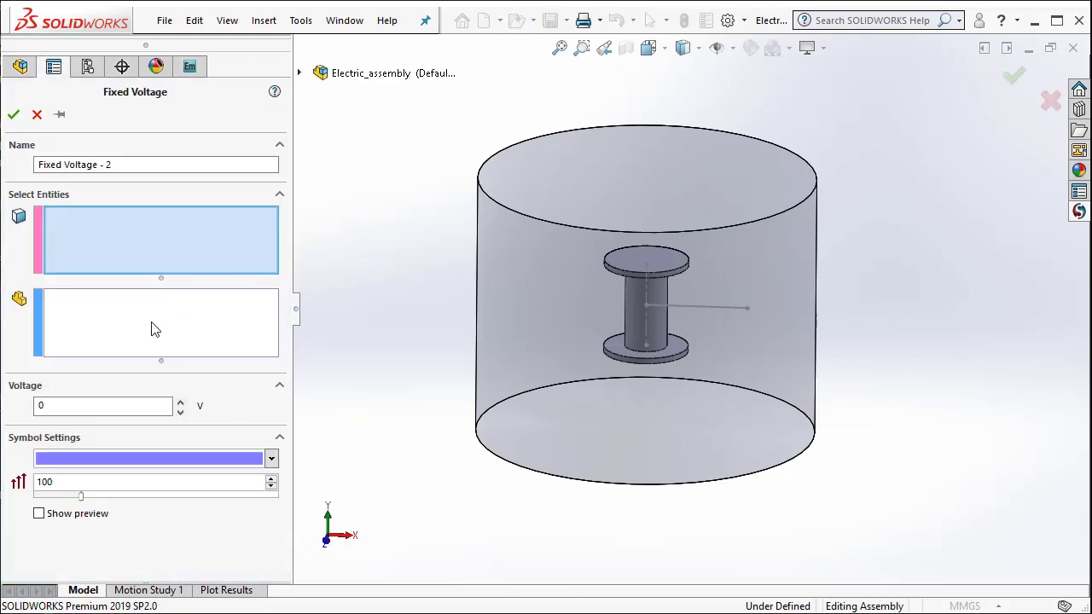
pyautogui.click(689, 362)
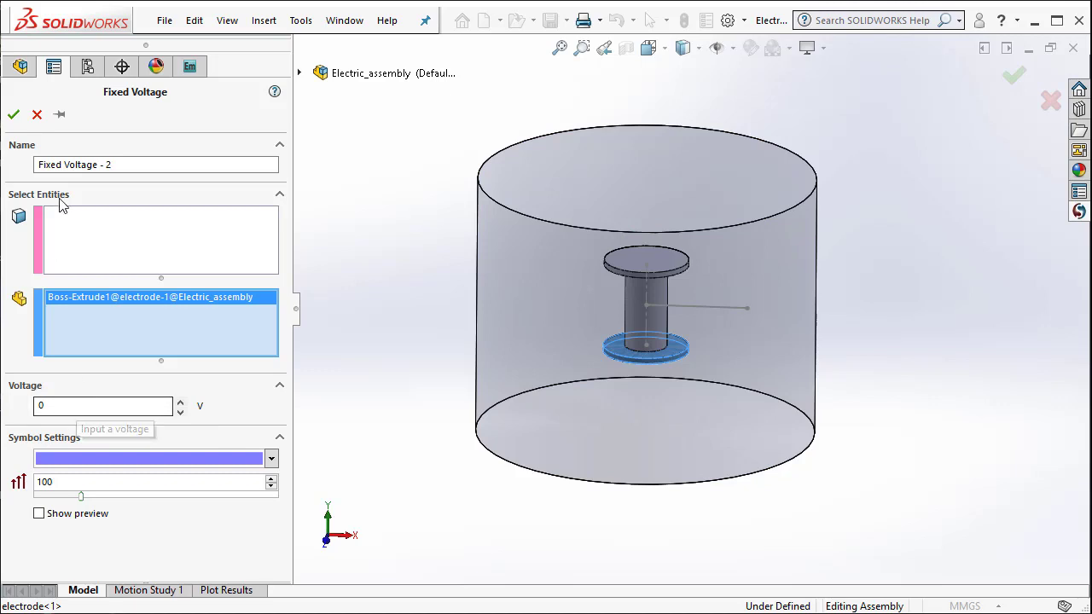
pyautogui.click(15, 114)
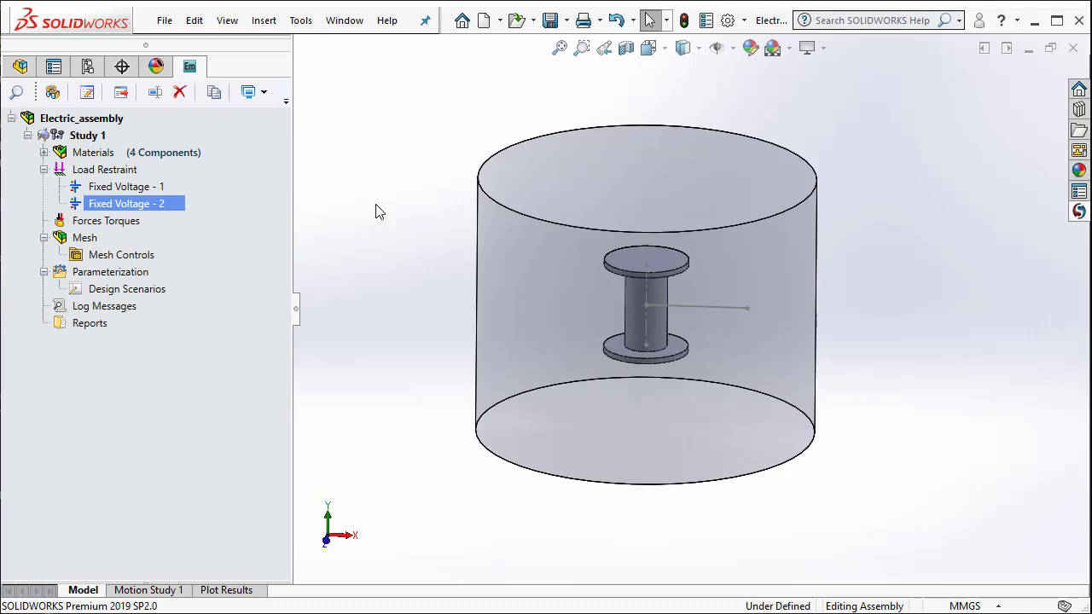
pyautogui.moveTo(416, 285); pyautogui.dragTo(396, 313, button='middle')
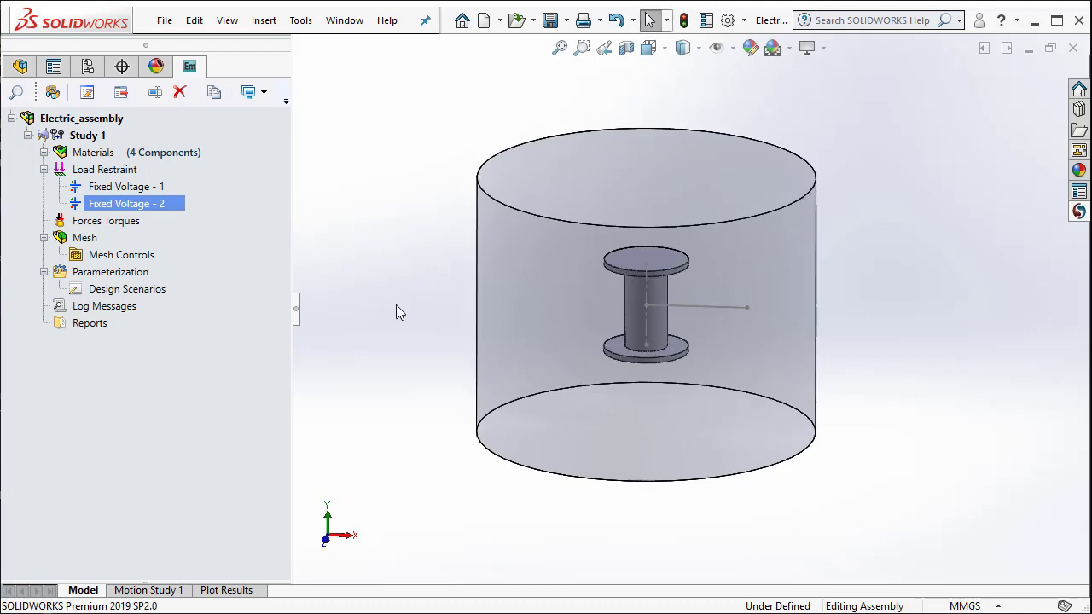
pyautogui.click(107, 291)
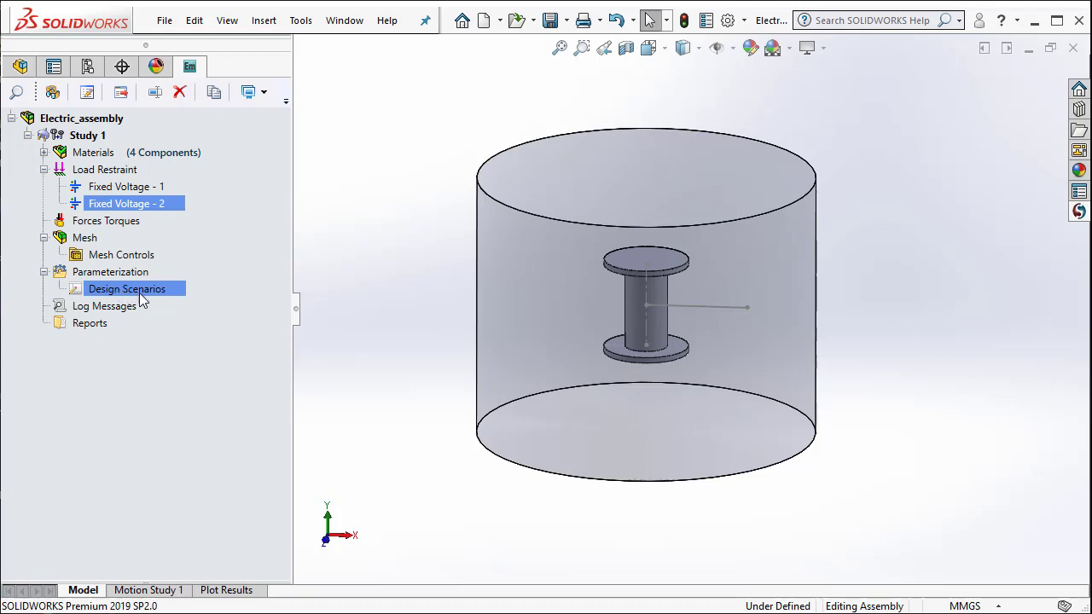
# Set the D1 geometric variable to Min 30, Max 50 and Step 5 mm.
pyautogui.doubleClick(144, 292)
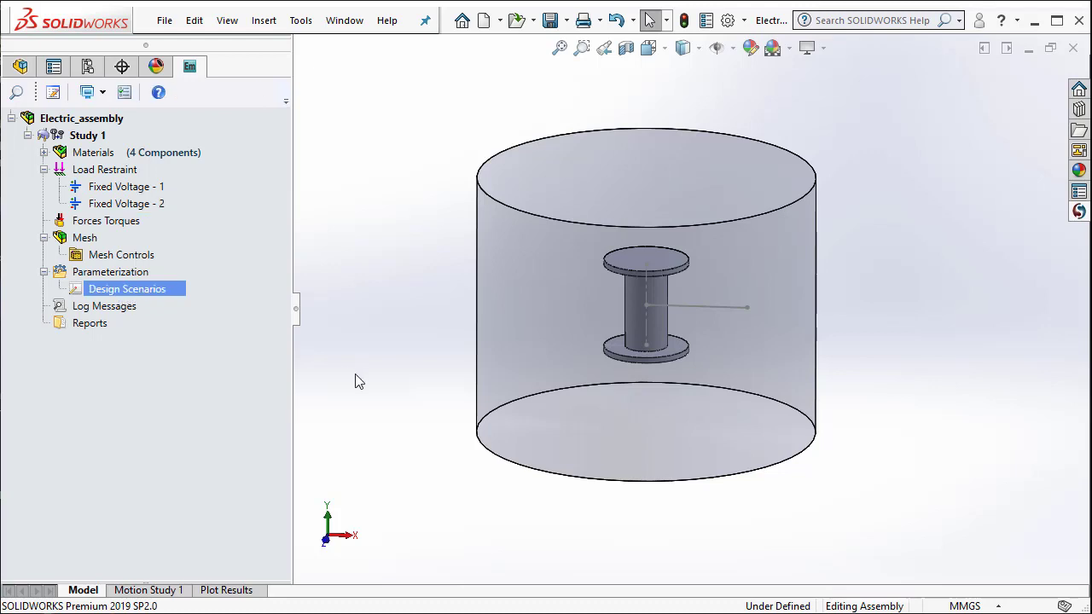
pyautogui.moveTo(291, 270); pyautogui.dragTo(440, 285)
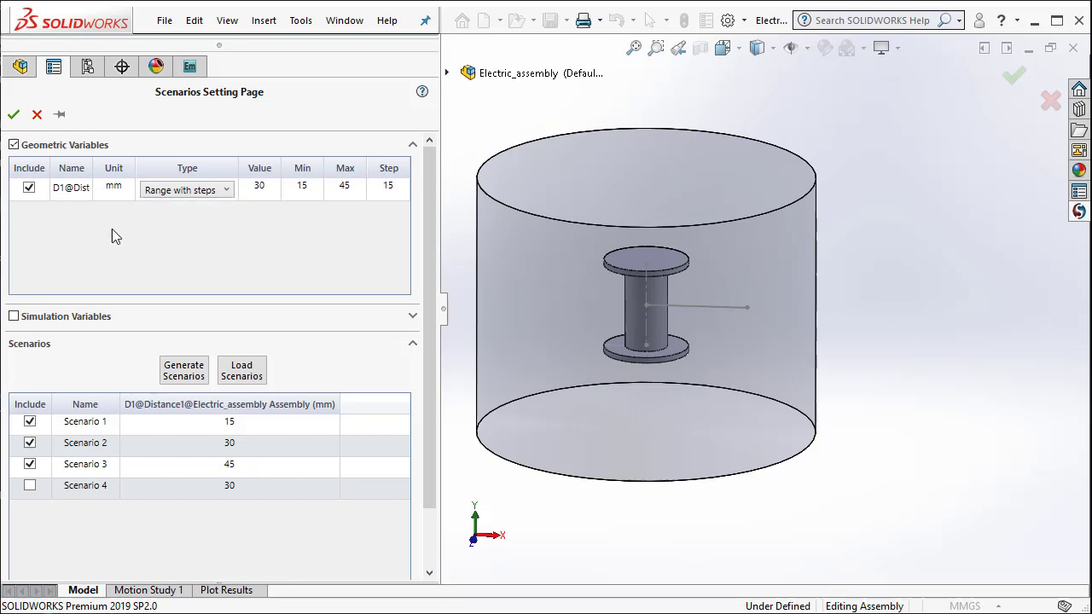
pyautogui.click(308, 191)
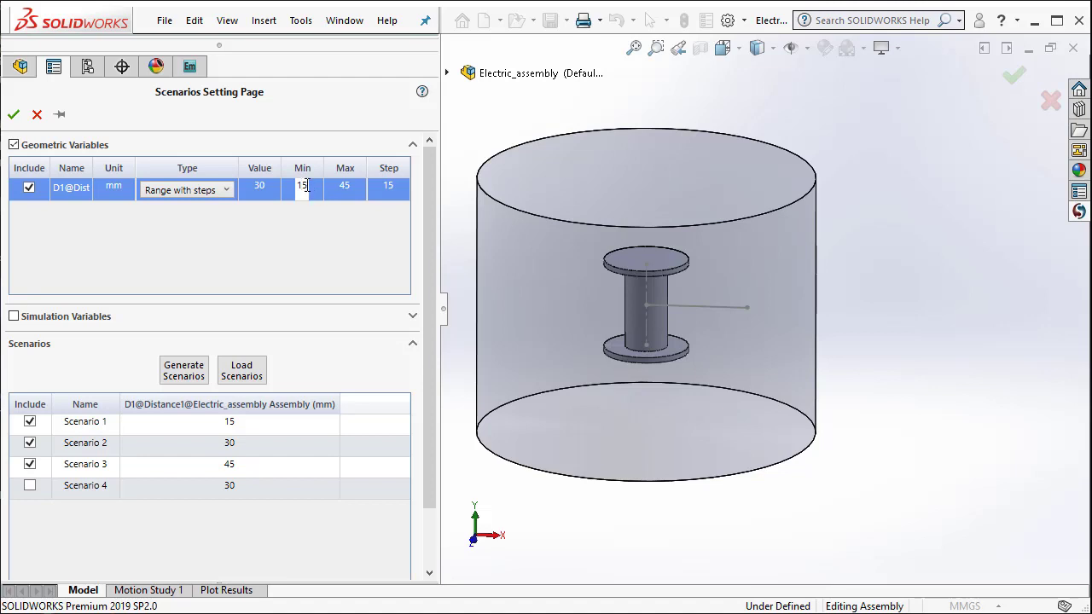
pyautogui.doubleClick(292, 185)
pyautogui.write('30')
pyautogui.doubleClick(351, 186)
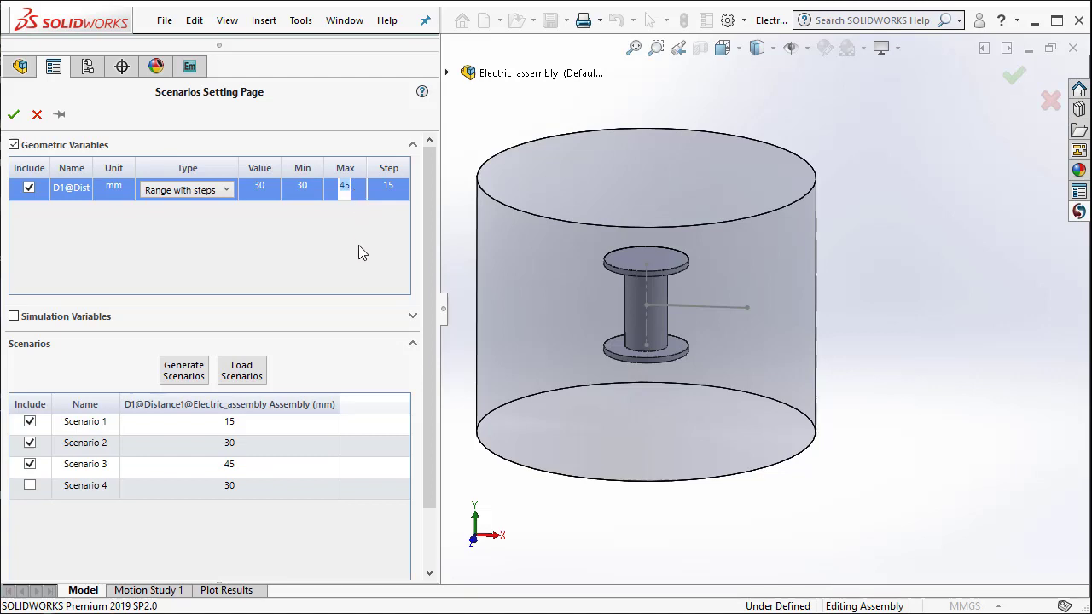
pyautogui.write('50')
pyautogui.doubleClick(389, 187)
pyautogui.moveTo(392, 185); pyautogui.dragTo(372, 192)
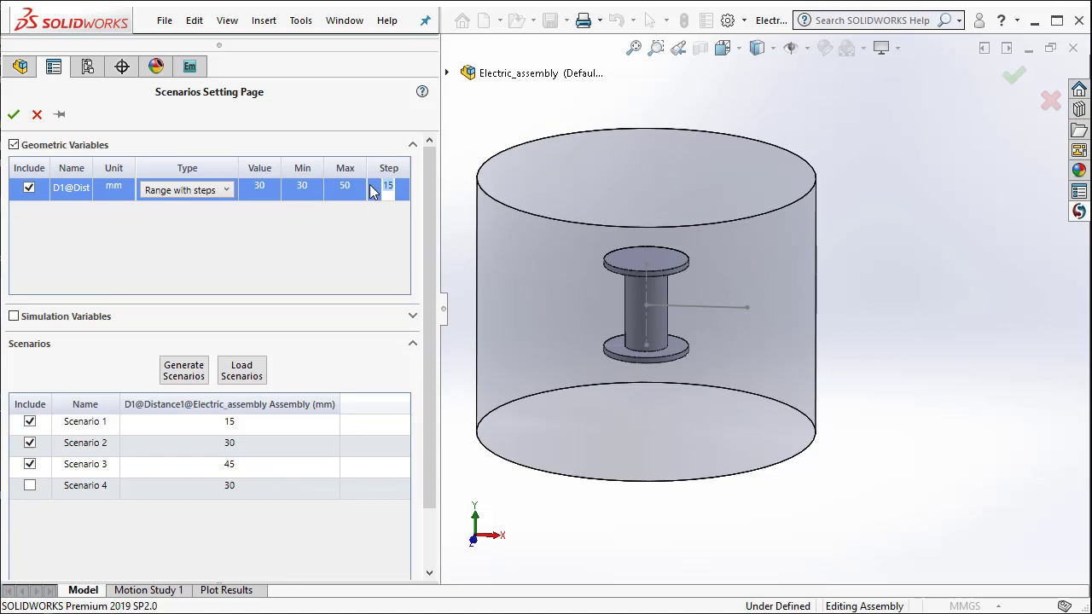
pyautogui.write('5')
# Generate scenarios, delete extra Scenarios 6 and 7, and confirm the 30–50 mm five.
pyautogui.click(183, 370)
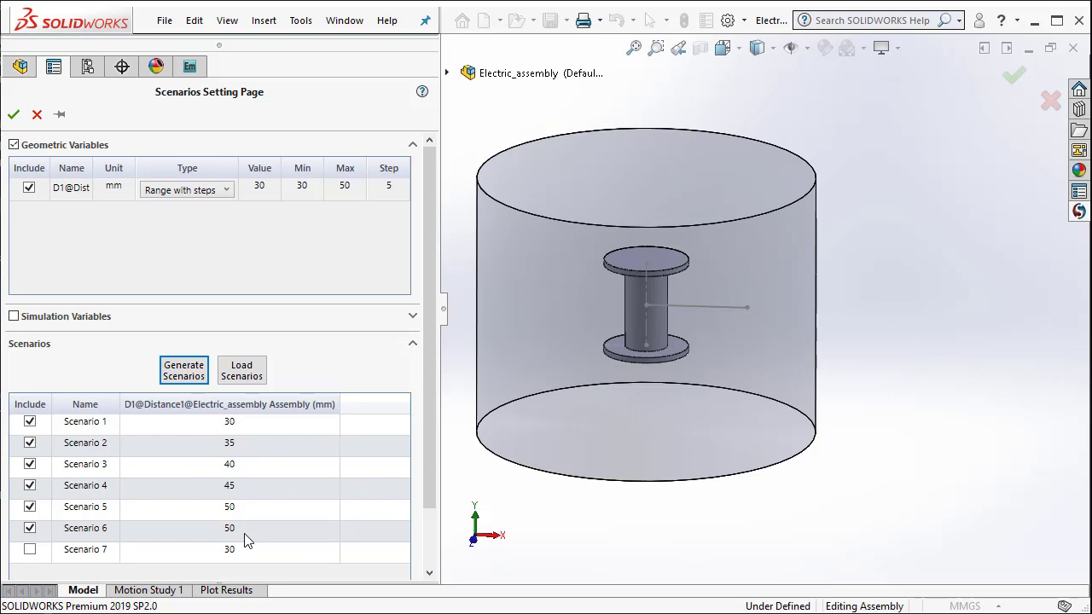
pyautogui.click(32, 530)
pyautogui.click(30, 529)
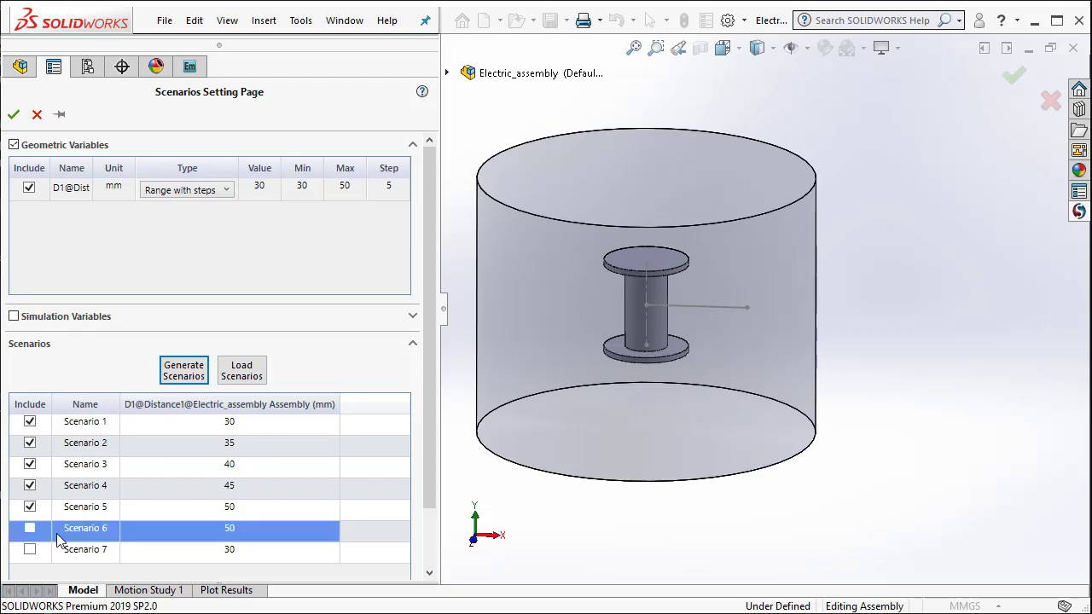
pyautogui.rightClick(138, 532)
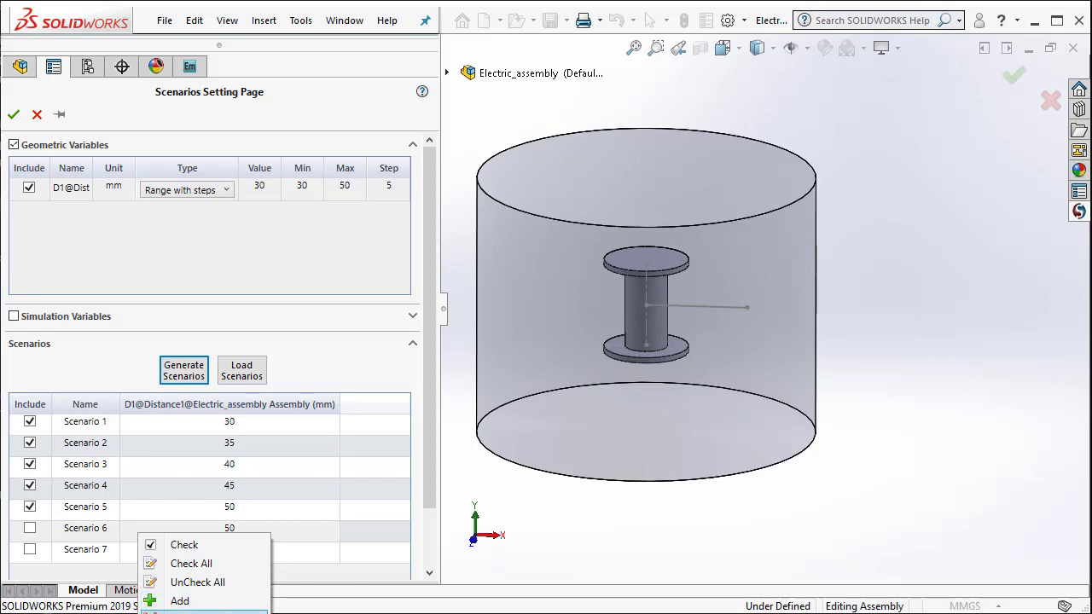
pyautogui.click(184, 611)
pyautogui.rightClick(124, 528)
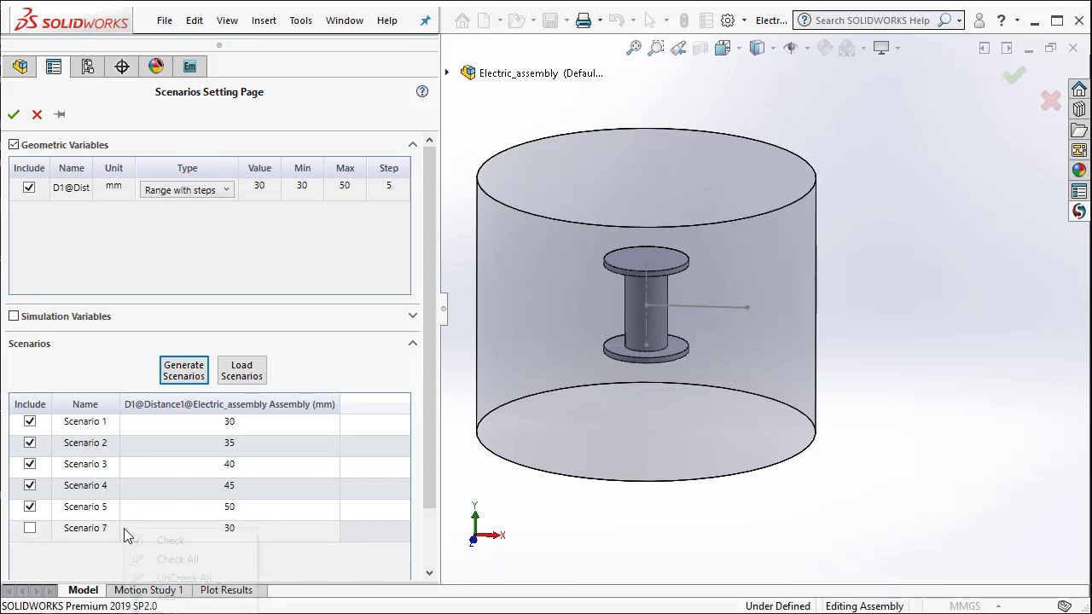
pyautogui.click(170, 611)
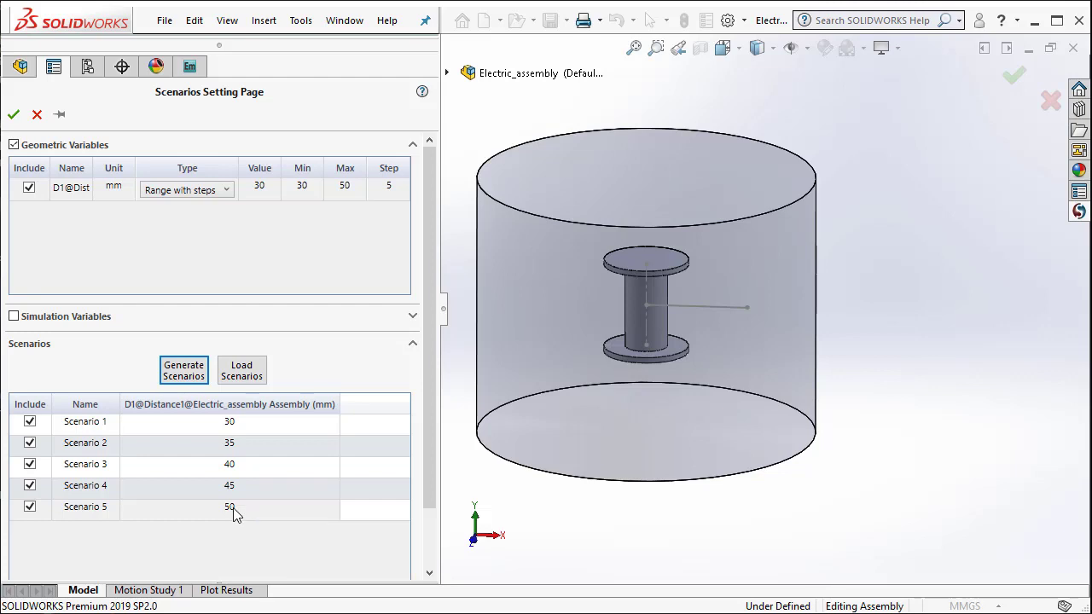
pyautogui.click(14, 115)
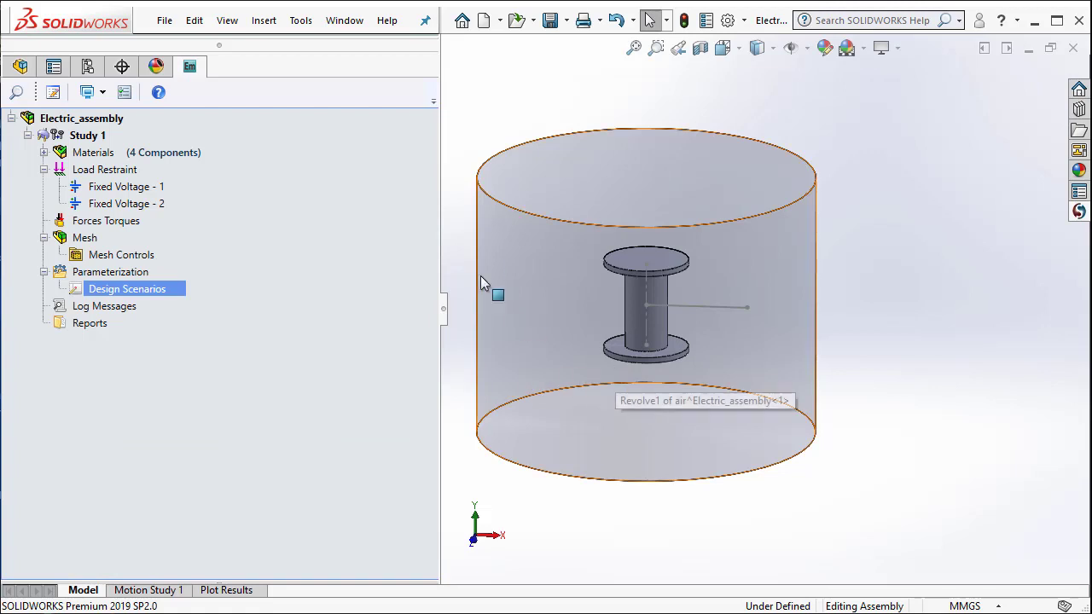
# Widen the model view and run Study 1 across all five scenarios.
pyautogui.moveTo(440, 240); pyautogui.dragTo(311, 235)
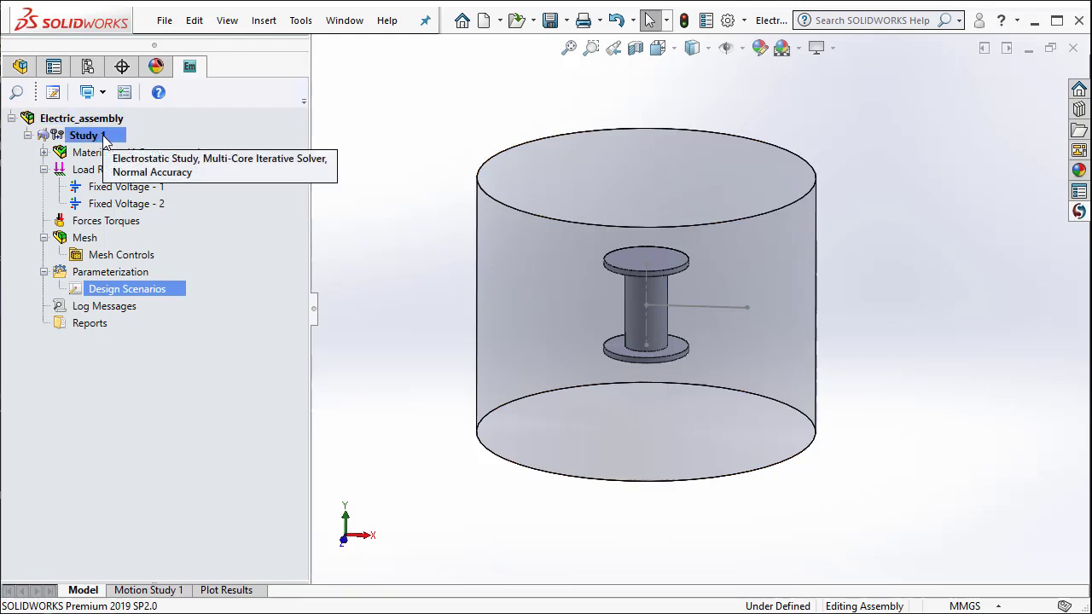
pyautogui.rightClick(103, 138)
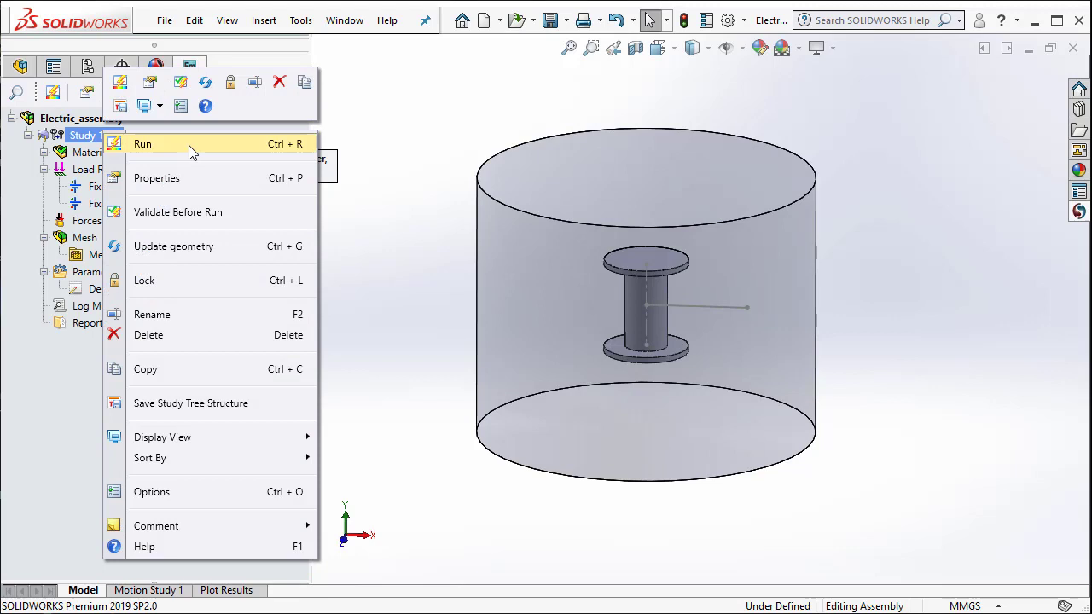
pyautogui.click(189, 145)
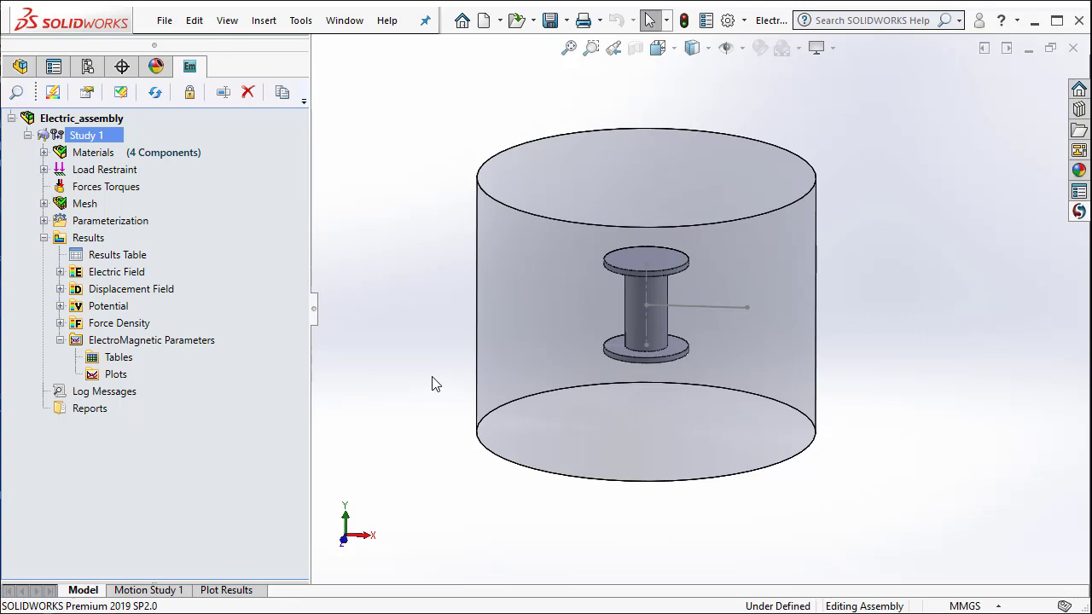
# Show the Electric Field - 1 plot (0–742.8 V/m) and bring up its Clipping options.
pyautogui.click(61, 272)
pyautogui.doubleClick(146, 290)
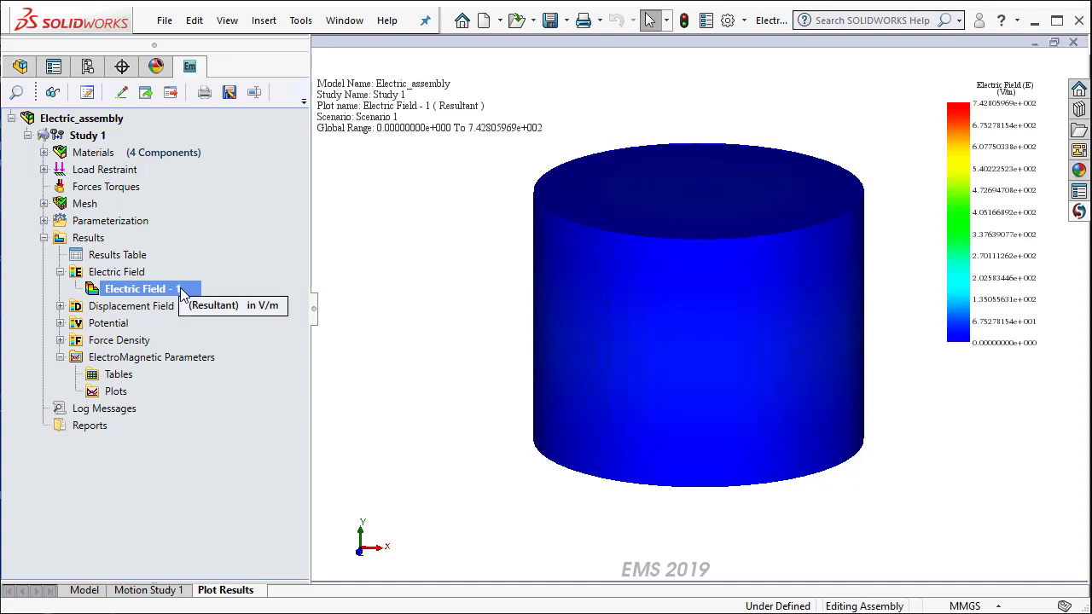
pyautogui.rightClick(183, 295)
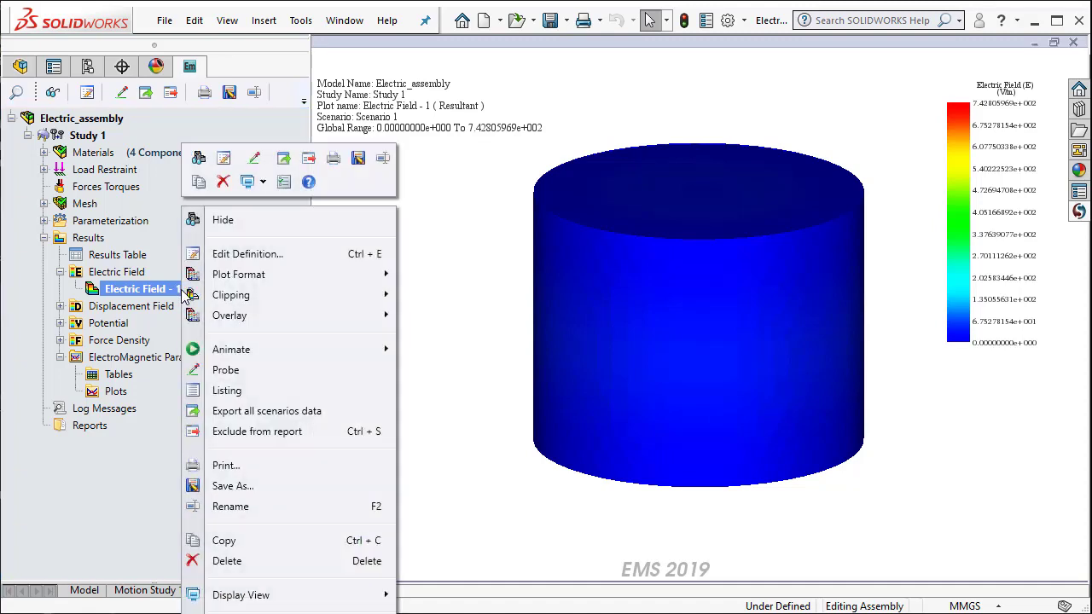
pyautogui.moveTo(341, 295)
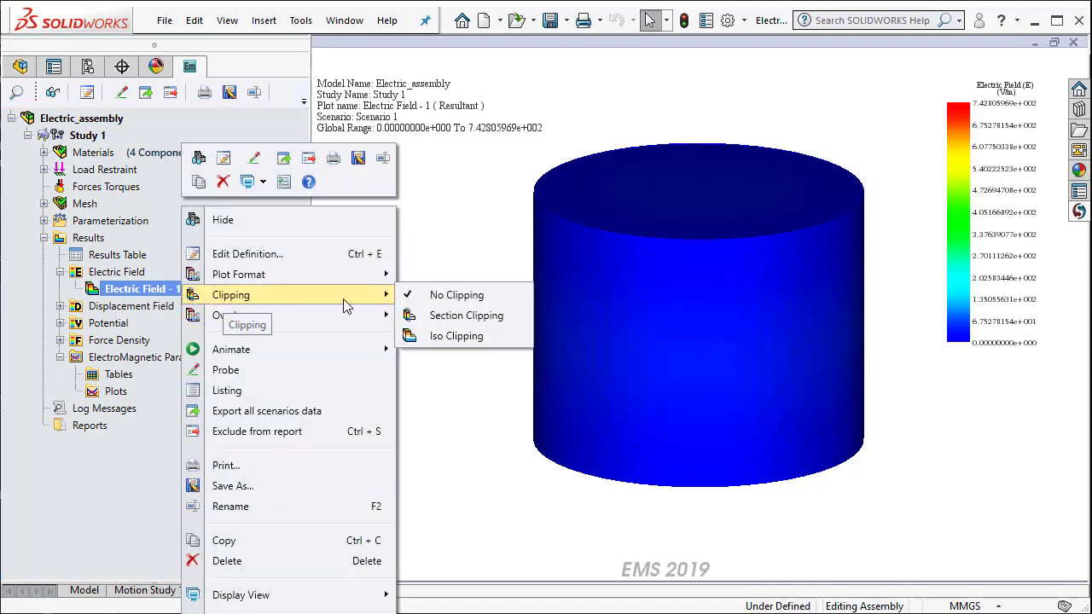
# Clip Electric Field - 1 to show on the section plane only, then zoom to check the edge peaks.
pyautogui.click(491, 316)
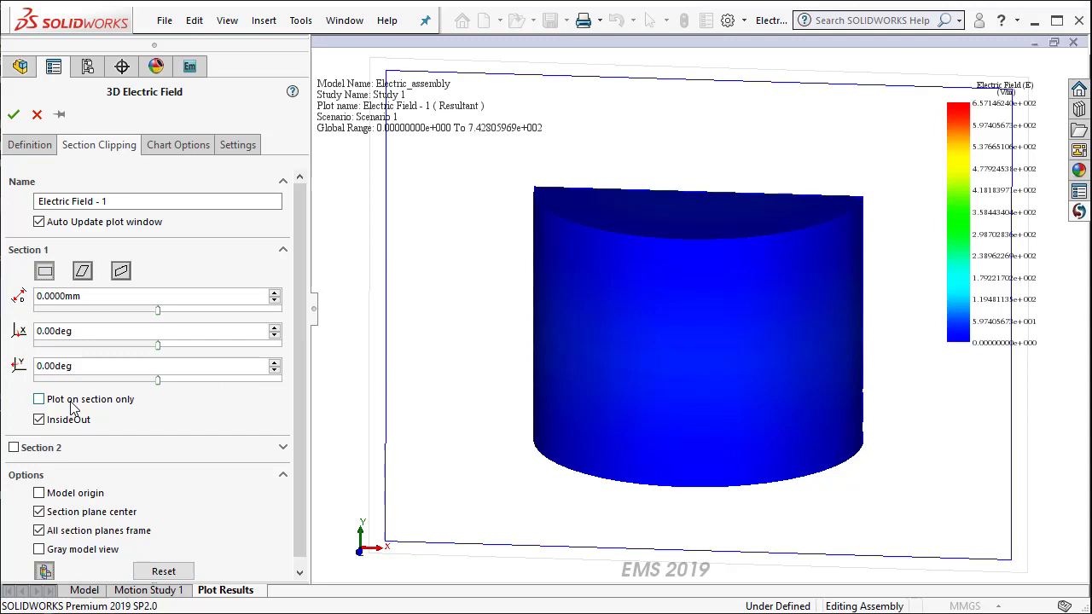
pyautogui.click(71, 403)
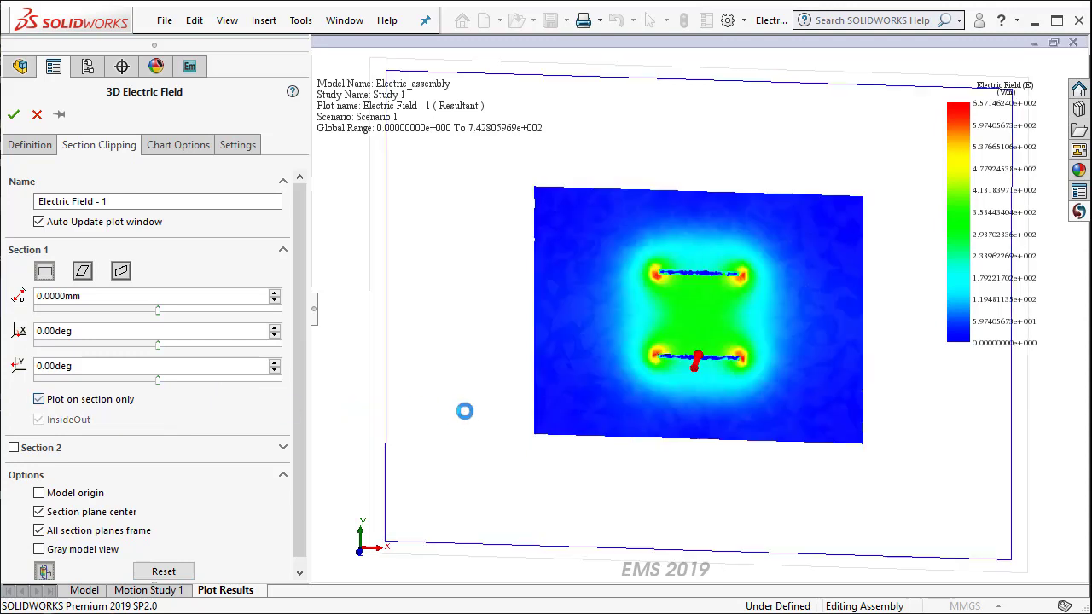
pyautogui.click(14, 113)
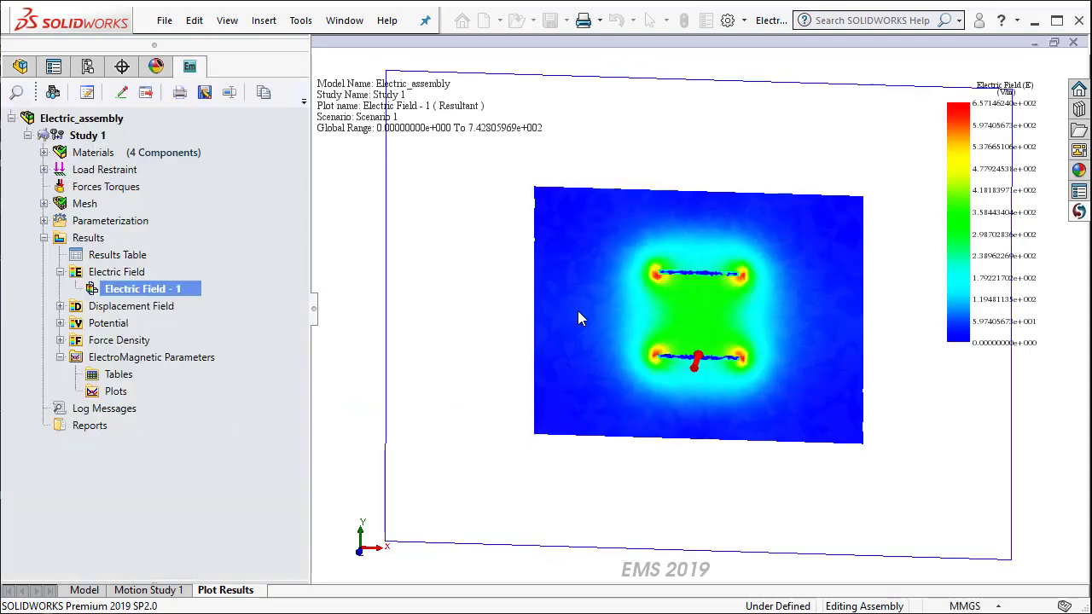
pyautogui.scroll(-2, 749, 310)
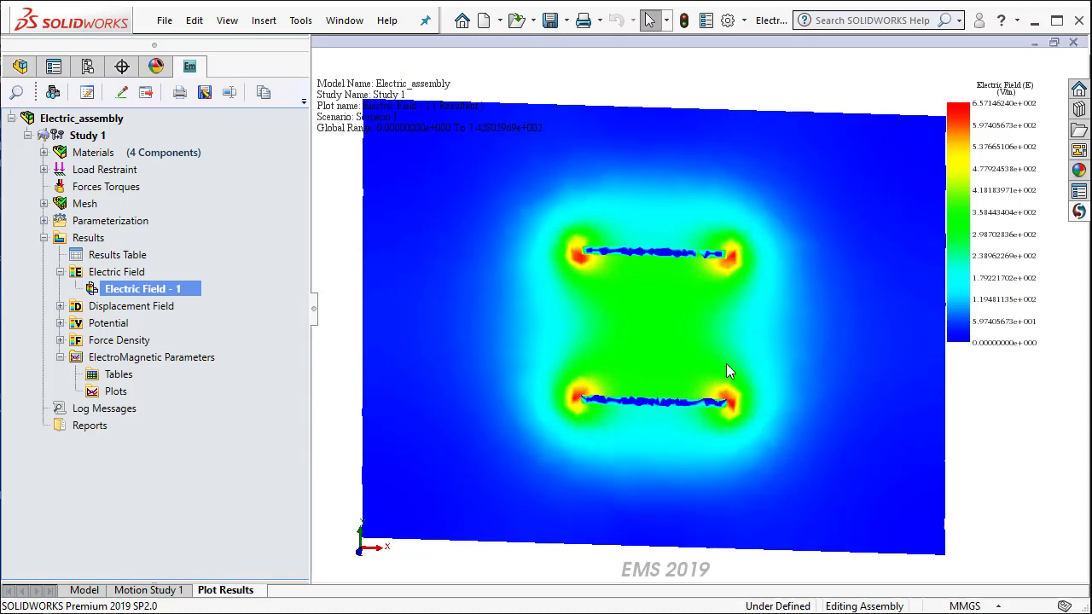
pyautogui.scroll(2, 665, 355)
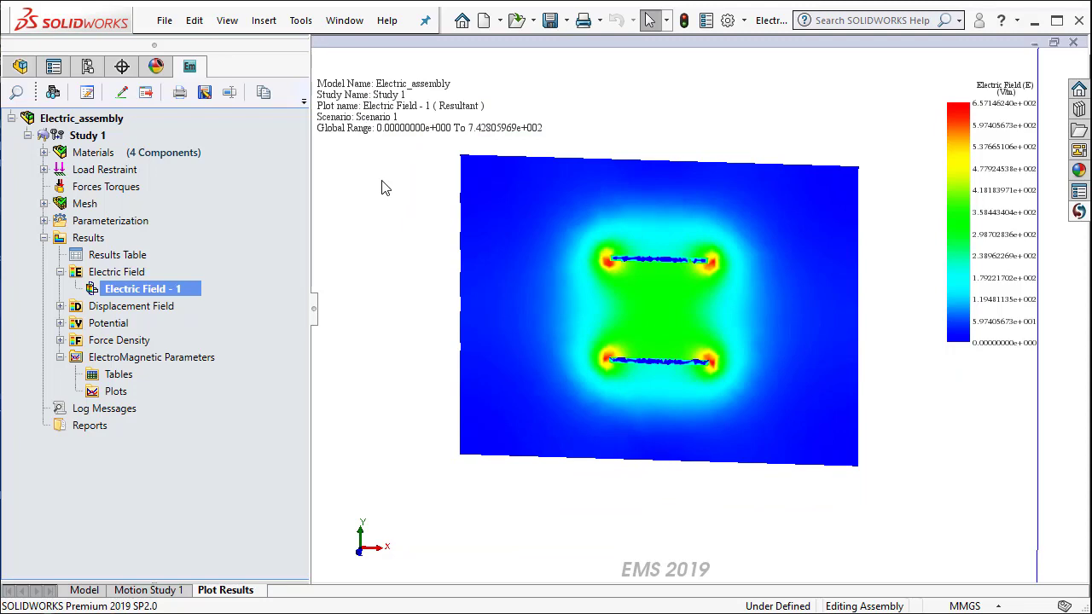
# Edit Electric Field - 1's definition to plot Scenario 5 instead of Scenario 1.
pyautogui.rightClick(177, 296)
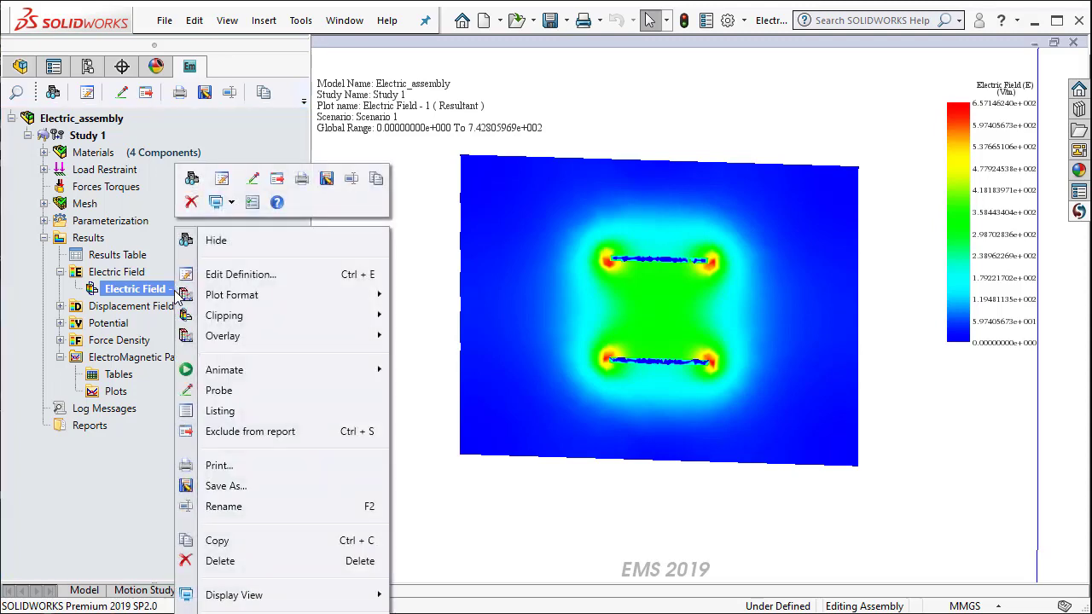
pyautogui.click(239, 275)
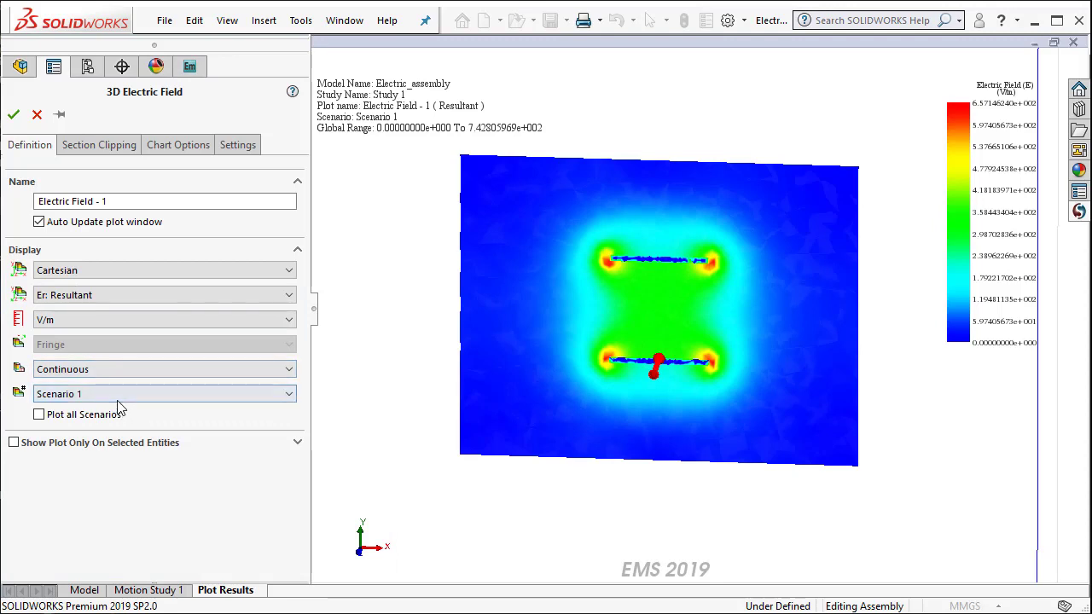
pyautogui.click(117, 398)
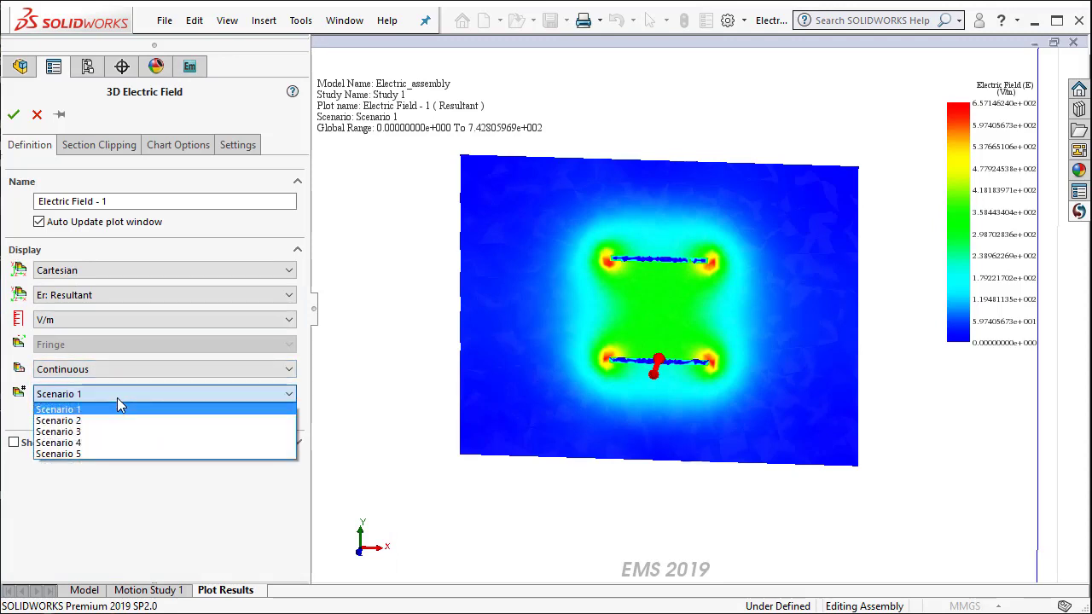
pyautogui.click(86, 458)
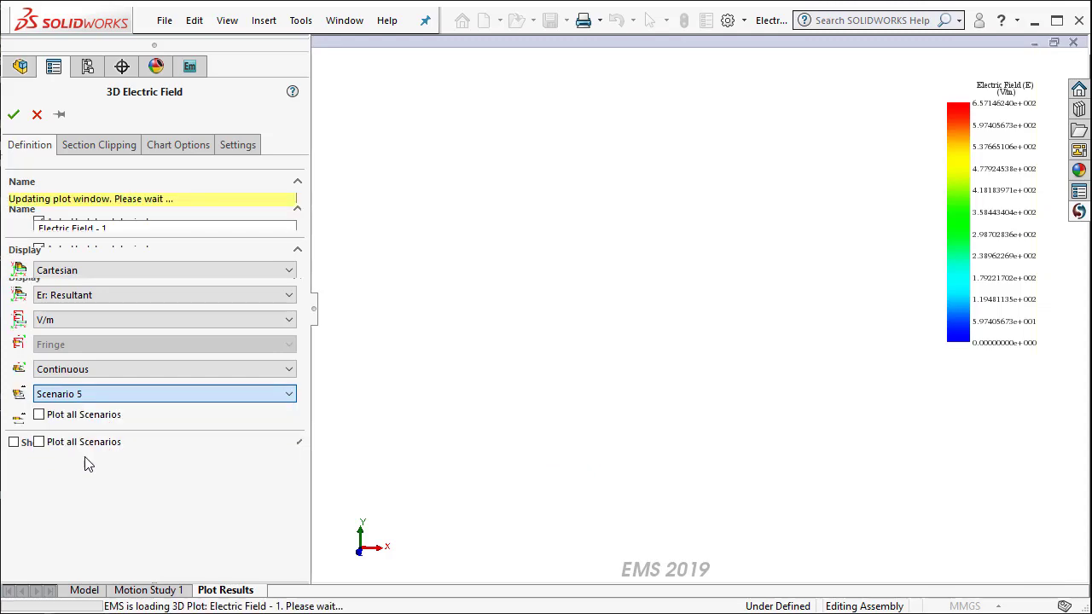
pyautogui.click(13, 113)
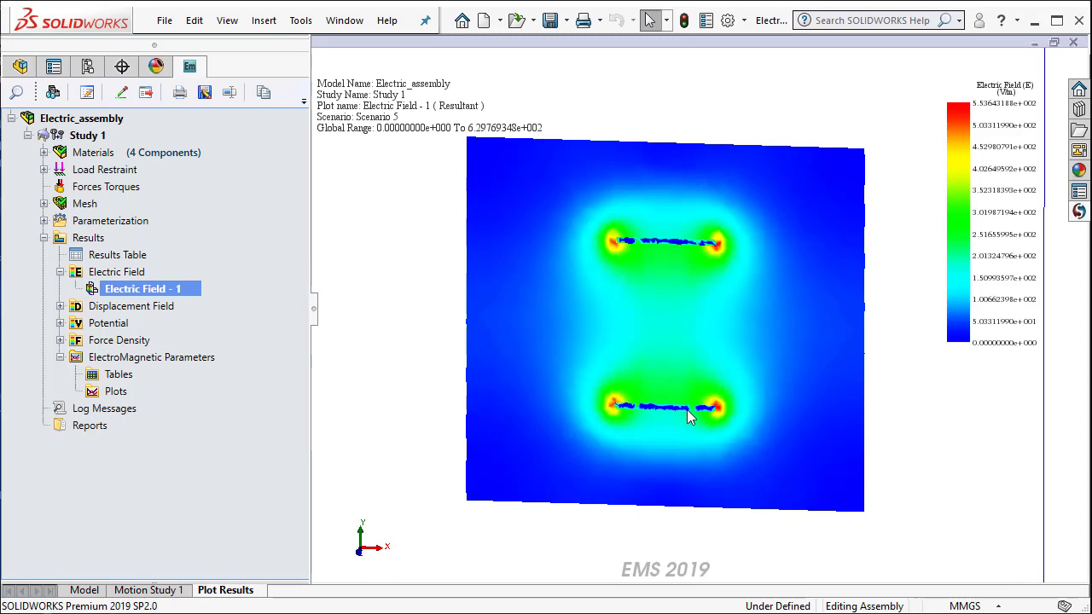
# Apply section clipping to Potential - 1 so it plots only on the section plane.
pyautogui.click(60, 324)
pyautogui.click(119, 340)
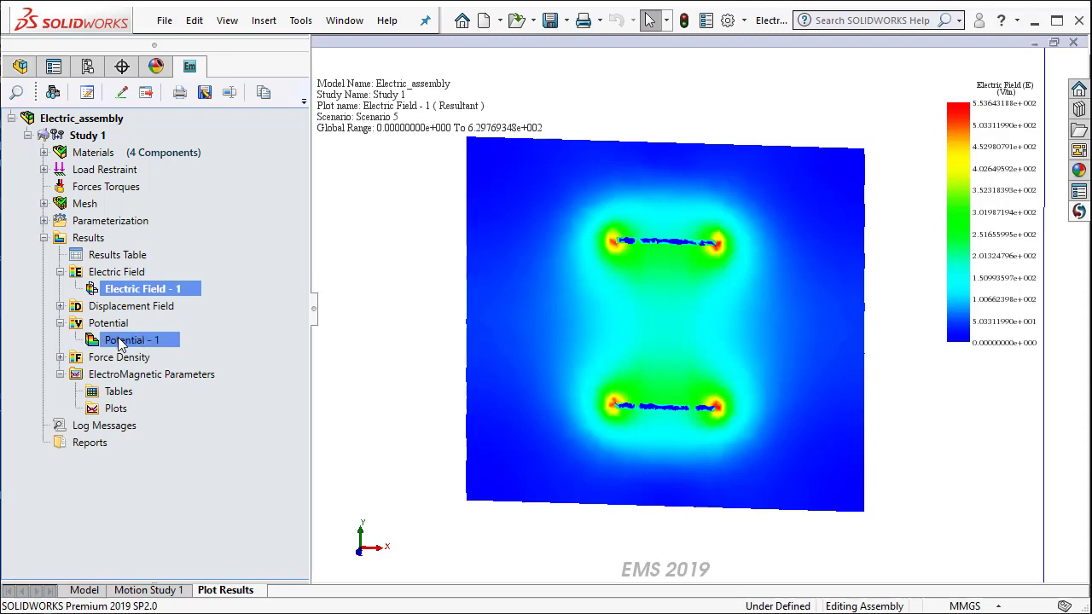
pyautogui.rightClick(119, 341)
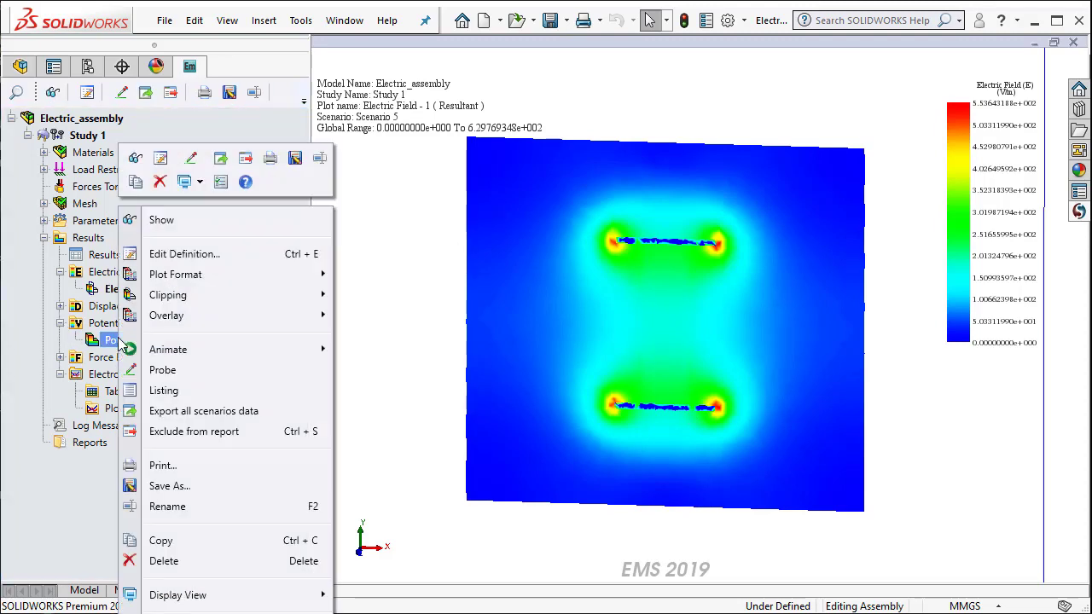
pyautogui.moveTo(175, 299)
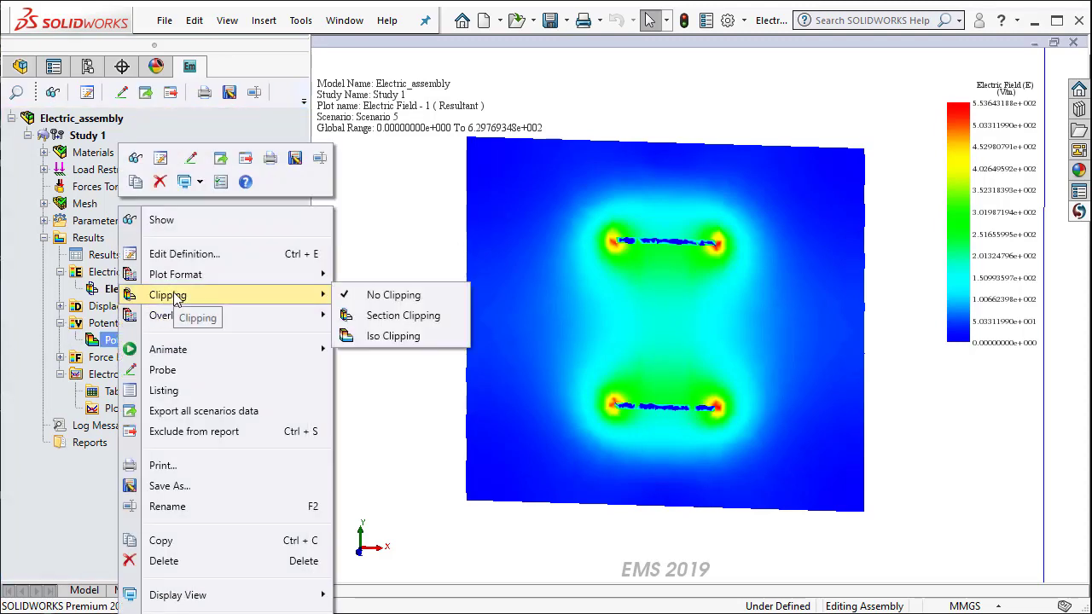
pyautogui.click(418, 321)
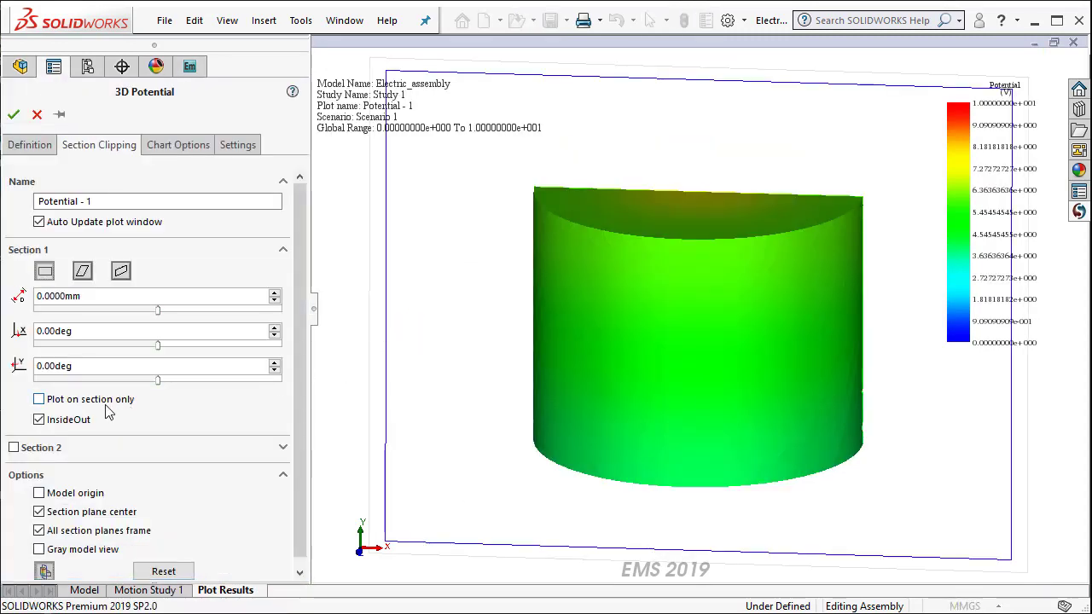
pyautogui.click(102, 399)
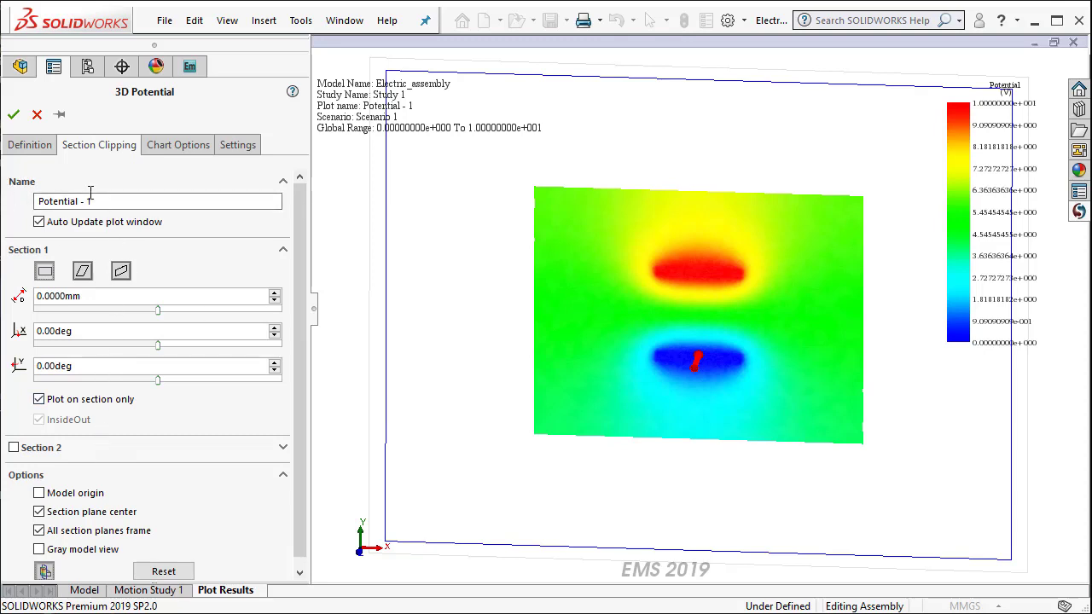
# Switch Potential - 1 to Scenario 5 and widen its colour legend.
pyautogui.click(29, 144)
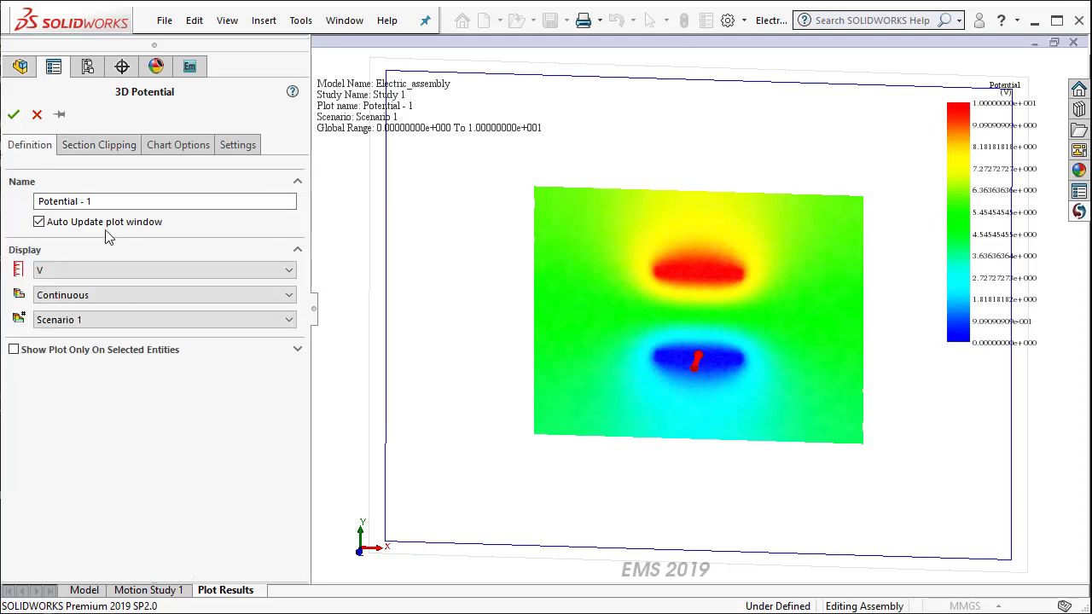
pyautogui.click(115, 320)
pyautogui.click(106, 378)
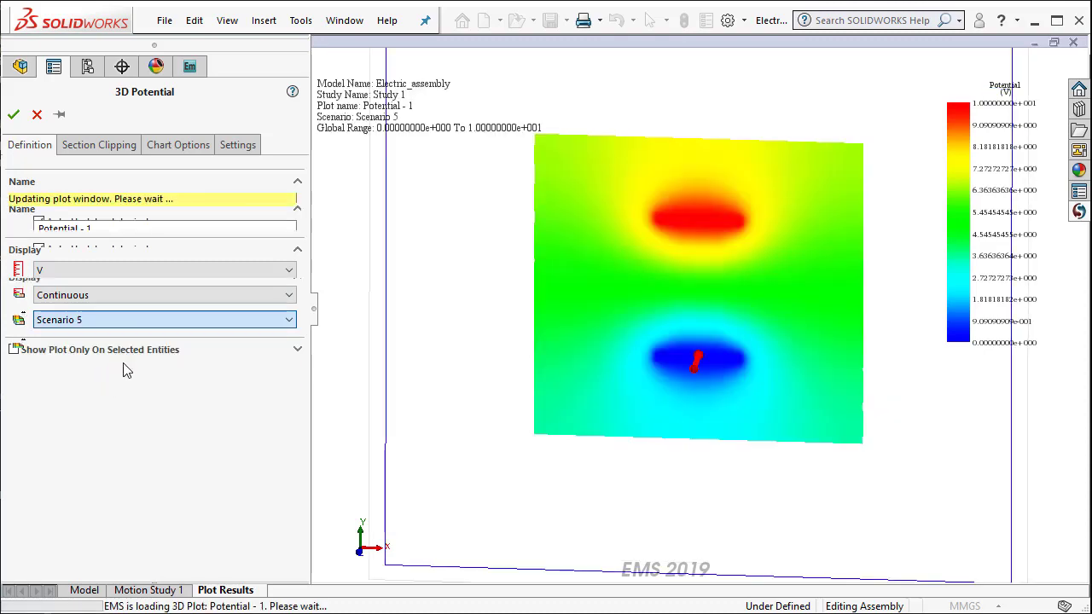
pyautogui.click(14, 113)
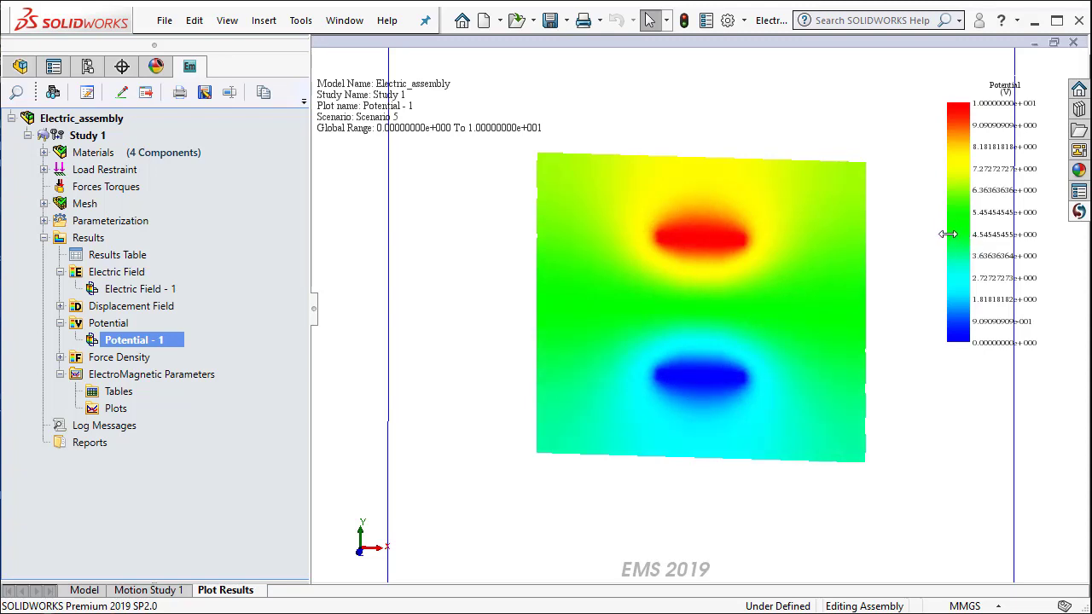
pyautogui.moveTo(913, 234); pyautogui.dragTo(881, 235)
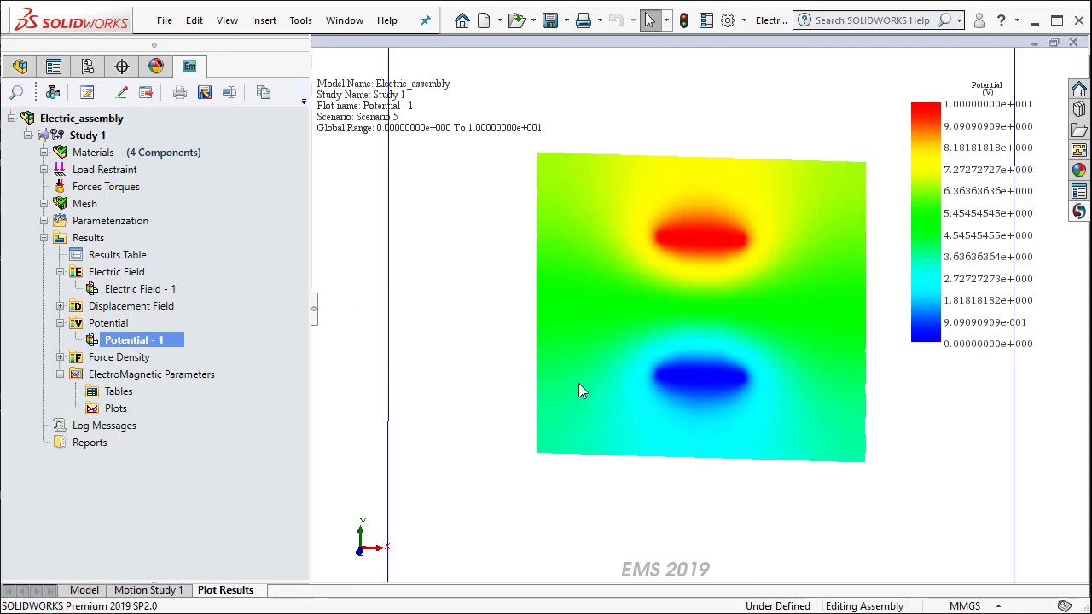
# View Sketch1 Normal To in the assembly and zoom to inspect its 35.8 mm line.
pyautogui.click(19, 67)
pyautogui.click(83, 589)
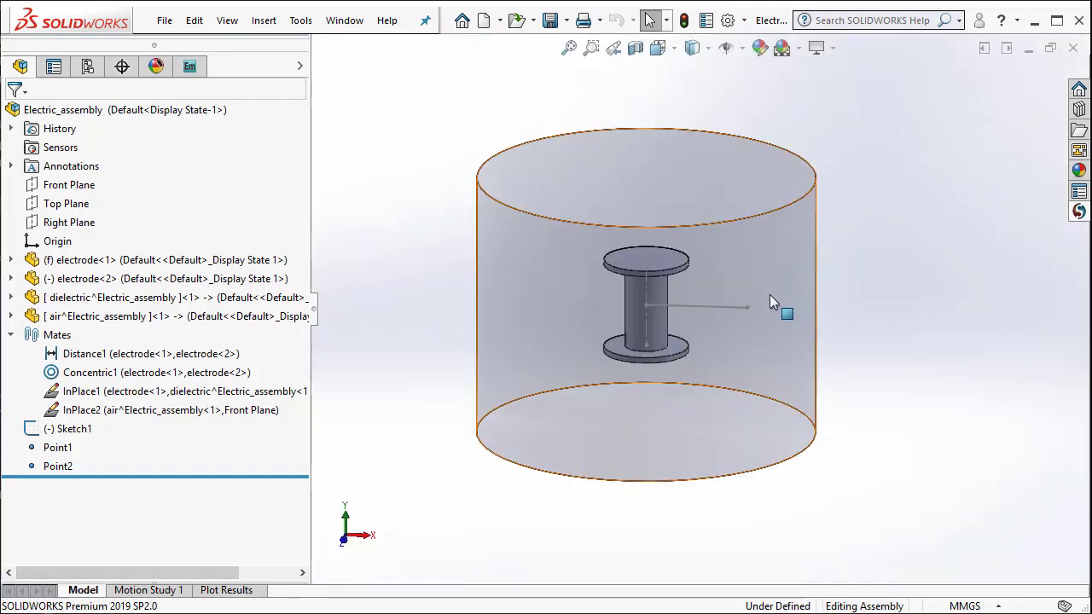
pyautogui.click(722, 312)
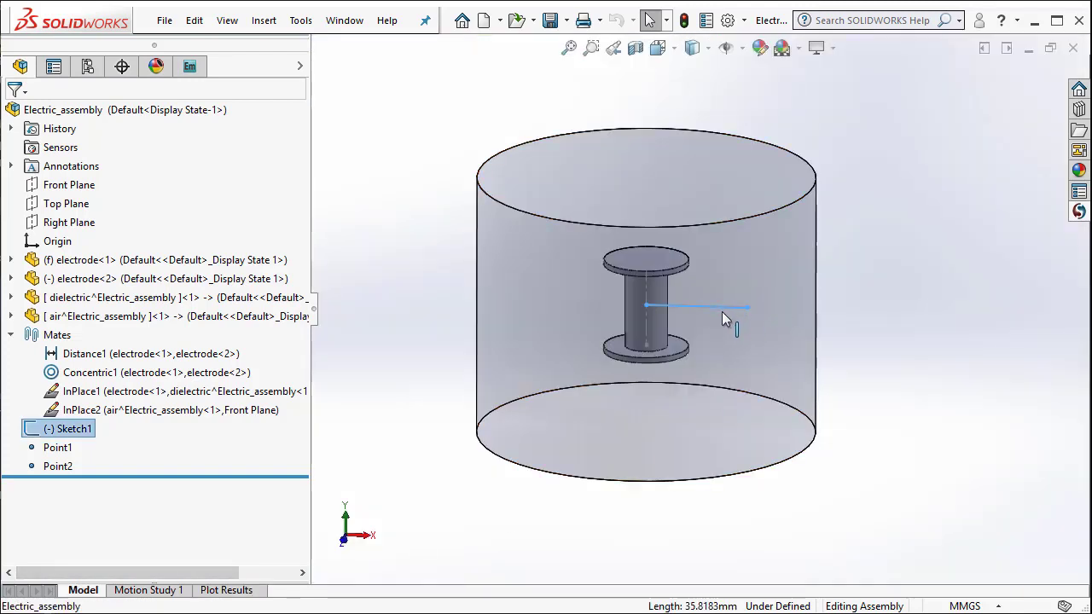
pyautogui.click(885, 403)
pyautogui.press('Escape')
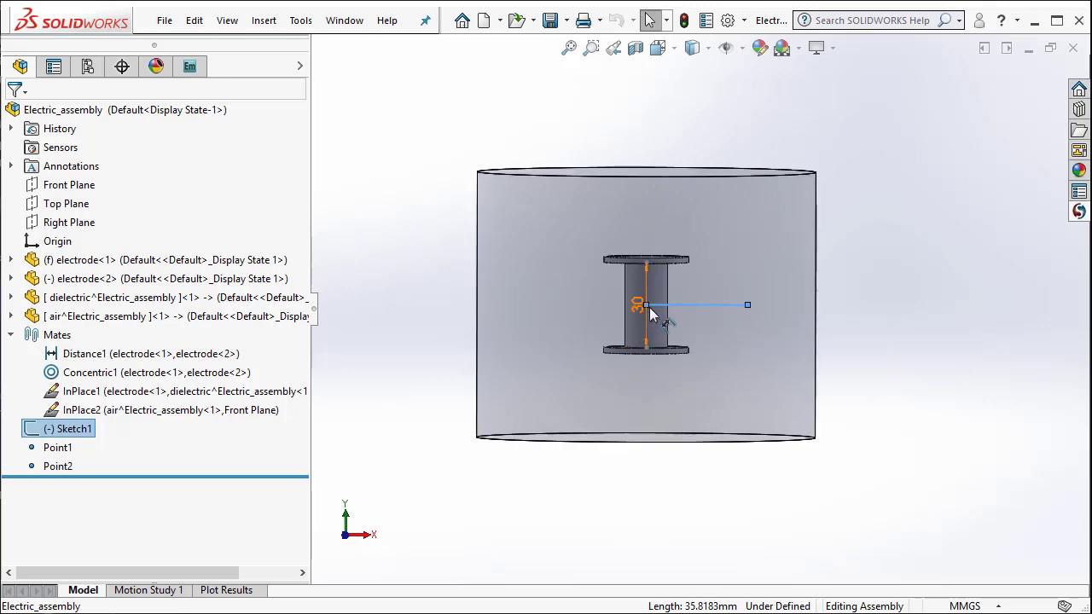
pyautogui.scroll(-5, 713, 307)
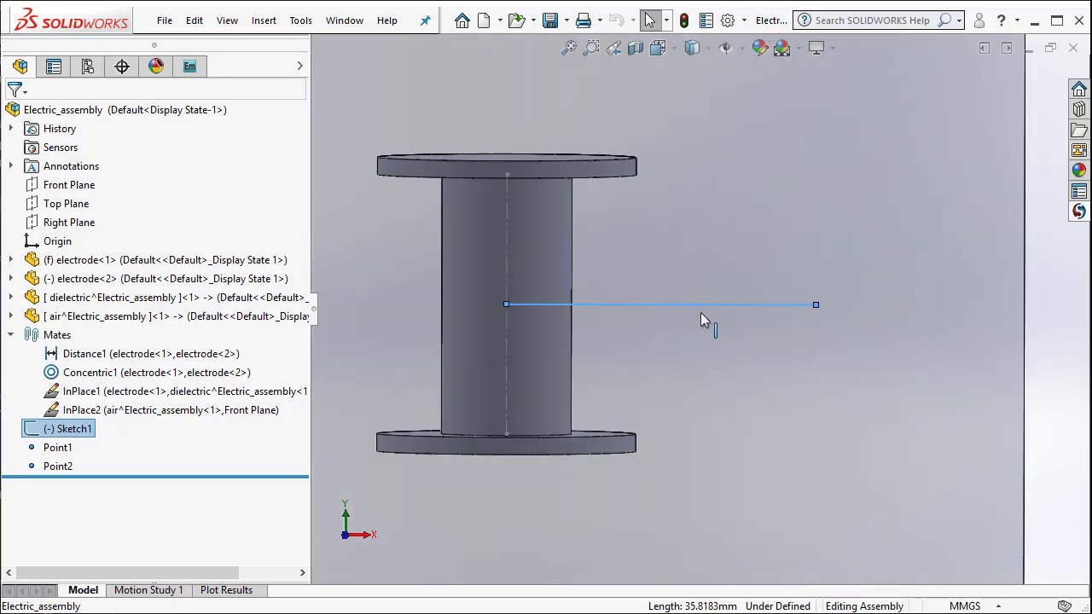
pyautogui.scroll(6, 751, 435)
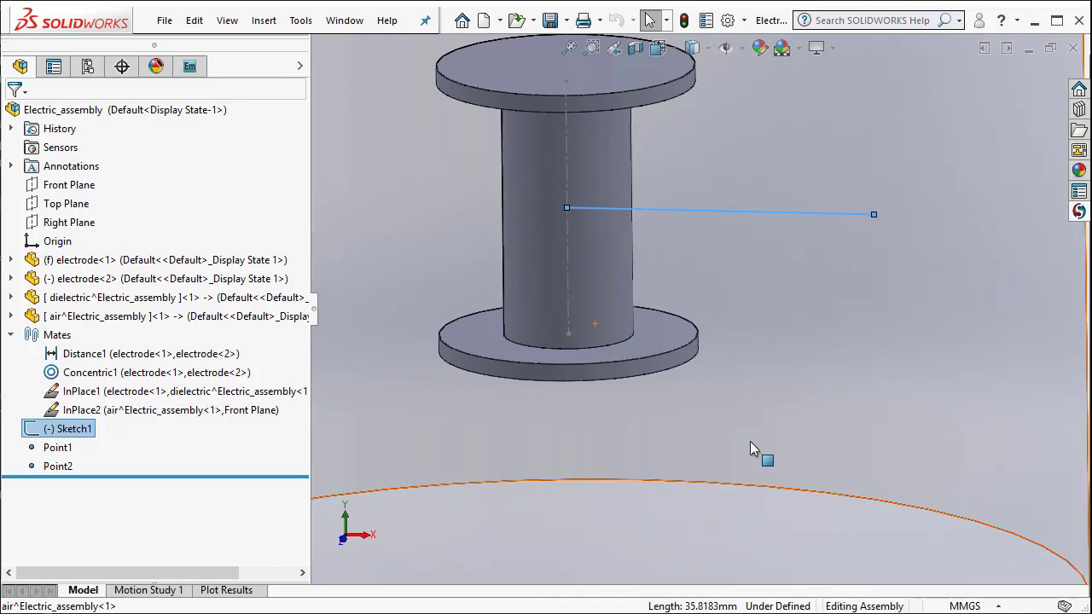
pyautogui.click(1014, 311)
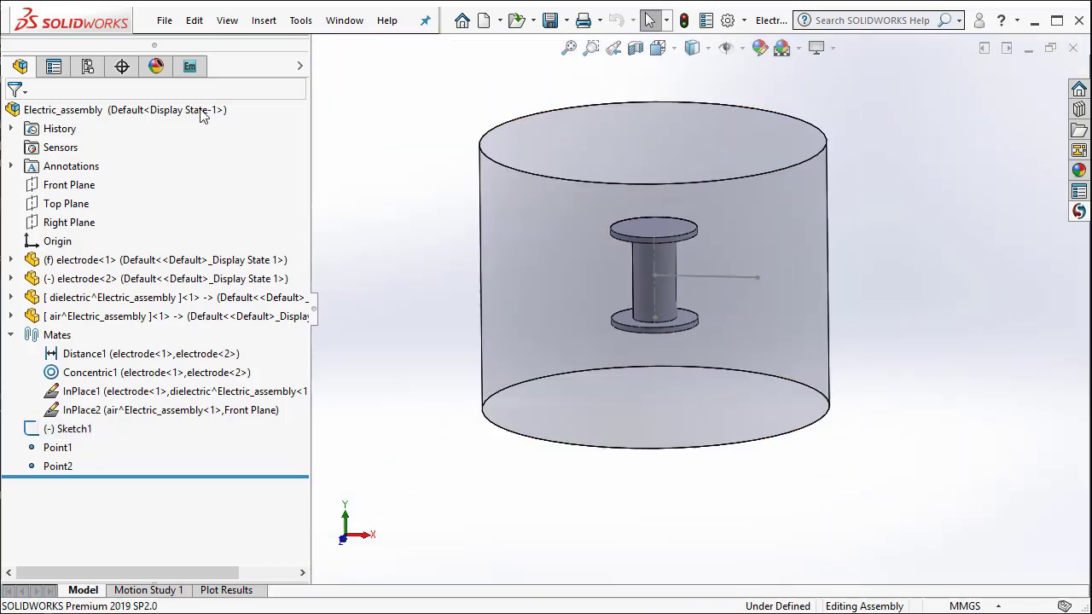
pyautogui.click(190, 66)
# Define a linear 2D Electric Field plot along imported Point1–Point2 with Compare Results enabled.
pyautogui.click(124, 273)
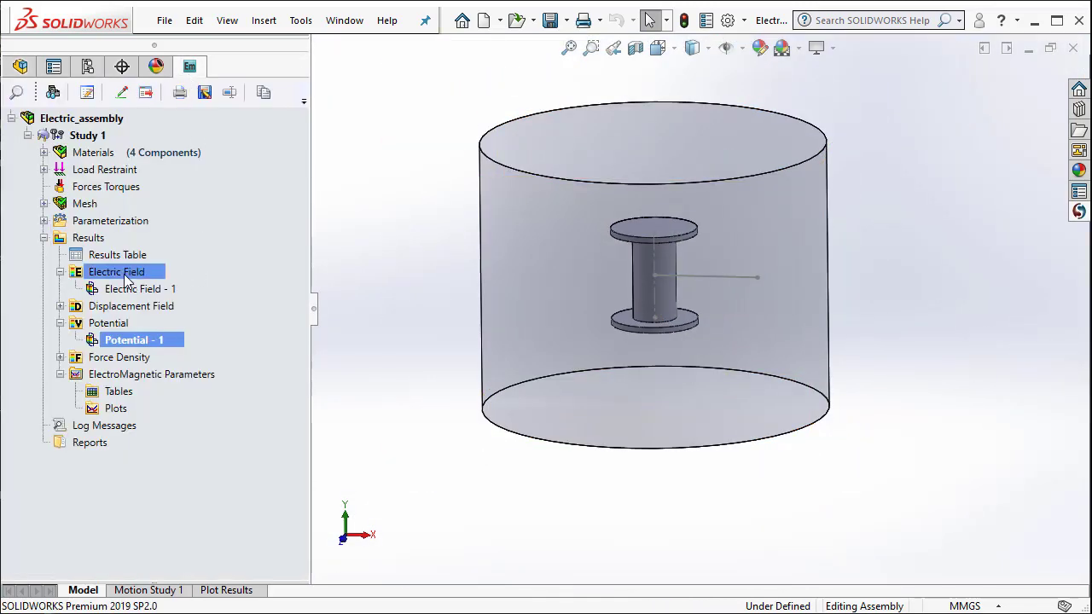
pyautogui.rightClick(124, 275)
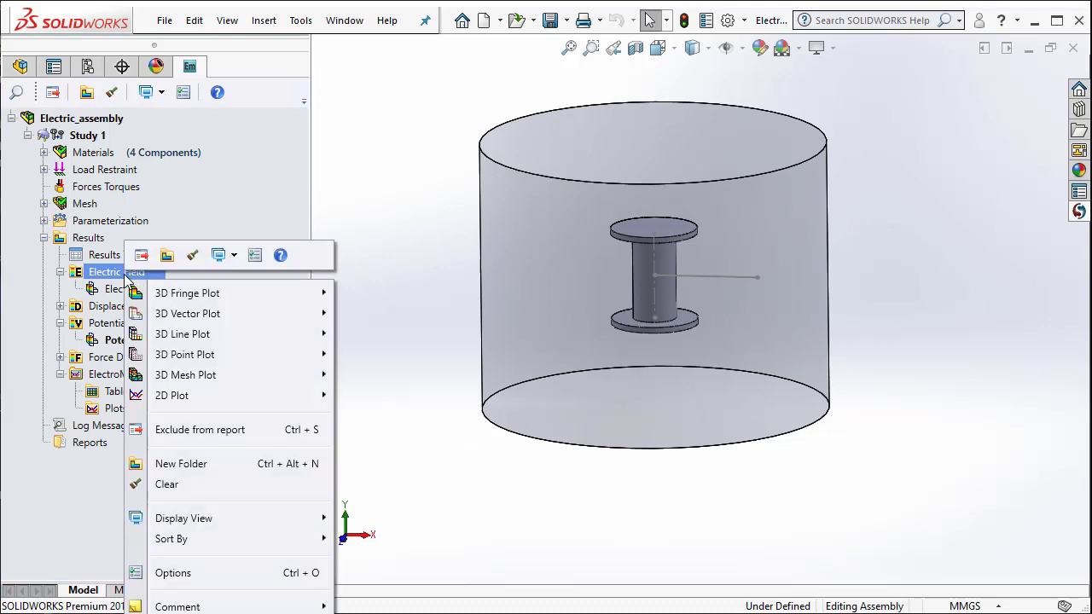
pyautogui.moveTo(189, 401)
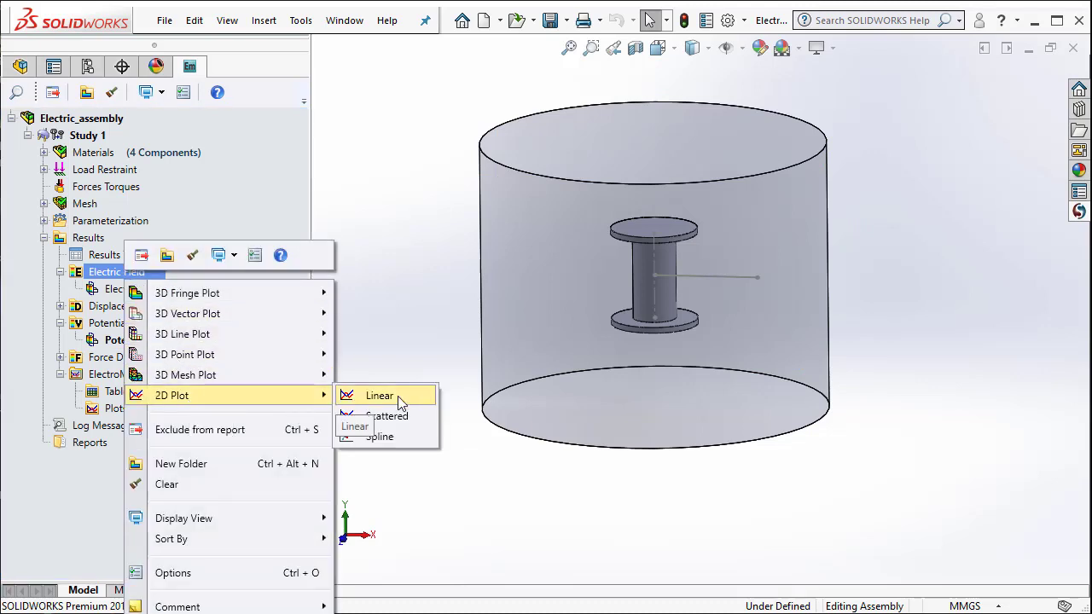
pyautogui.click(402, 398)
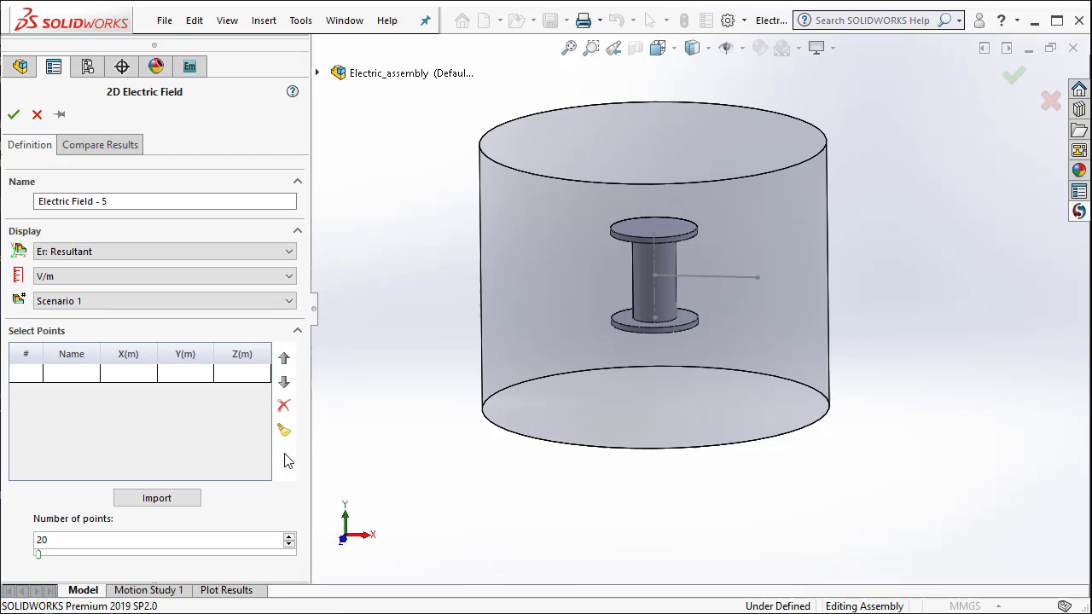
pyautogui.click(167, 500)
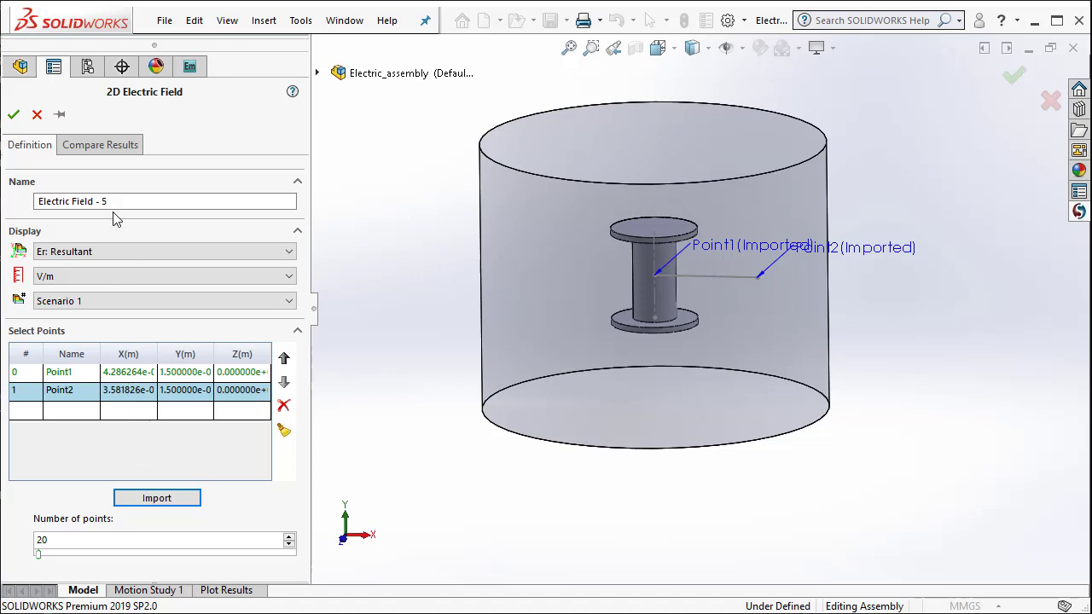
pyautogui.click(117, 147)
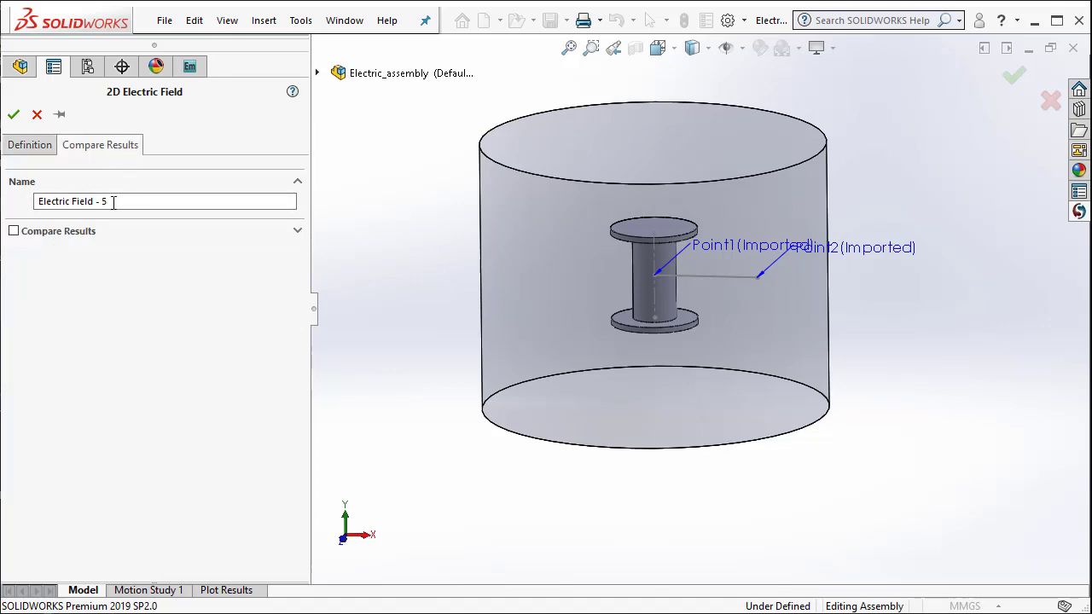
pyautogui.click(73, 232)
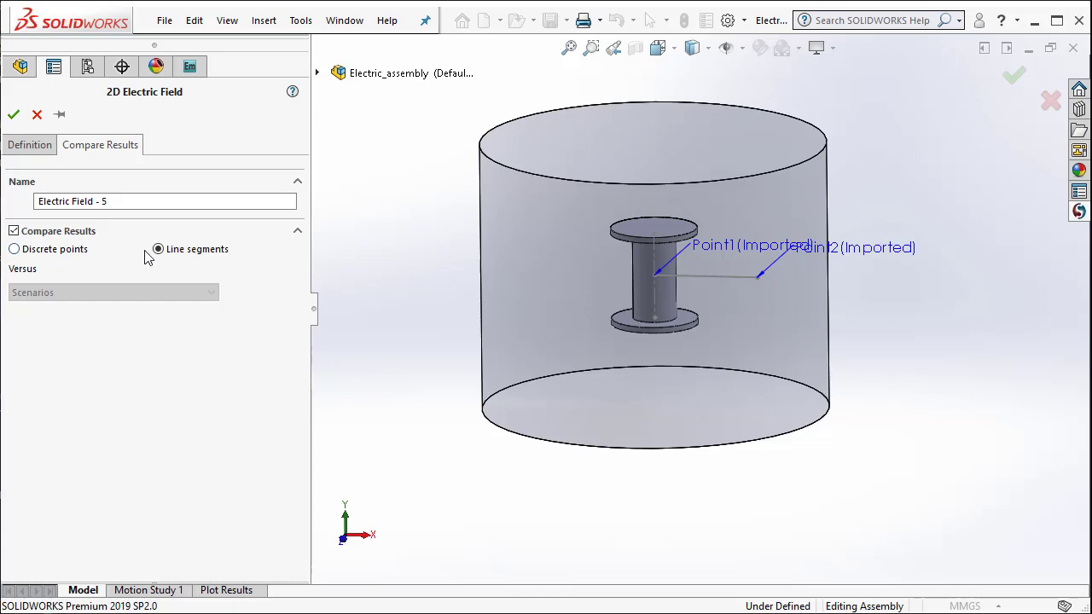
# Generate the Electric Field - 5 chart and list Scenario 1's values in a table.
pyautogui.click(17, 119)
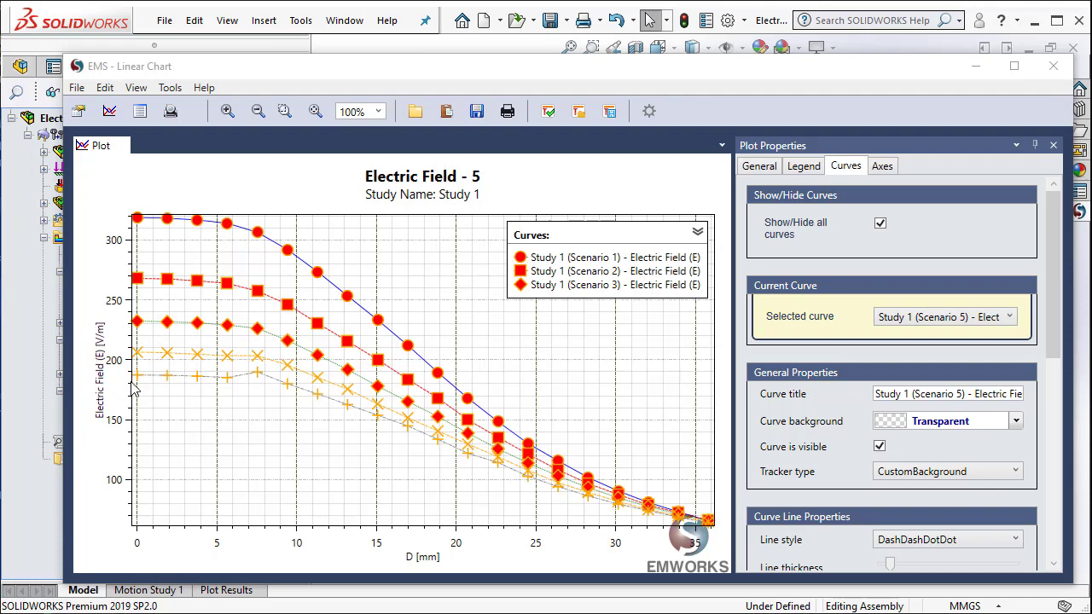
pyautogui.click(140, 114)
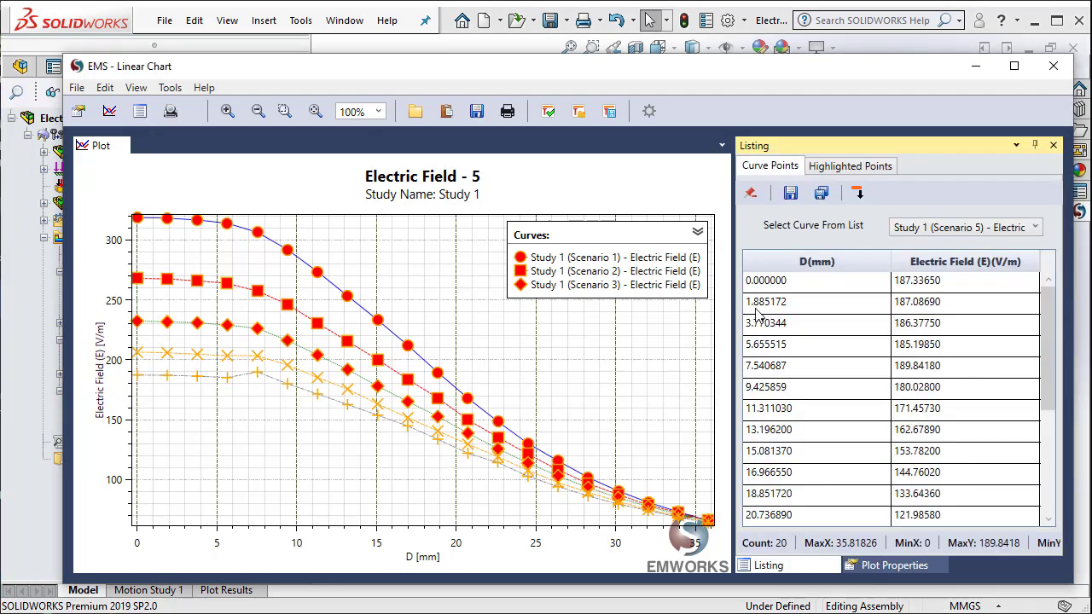
pyautogui.click(960, 236)
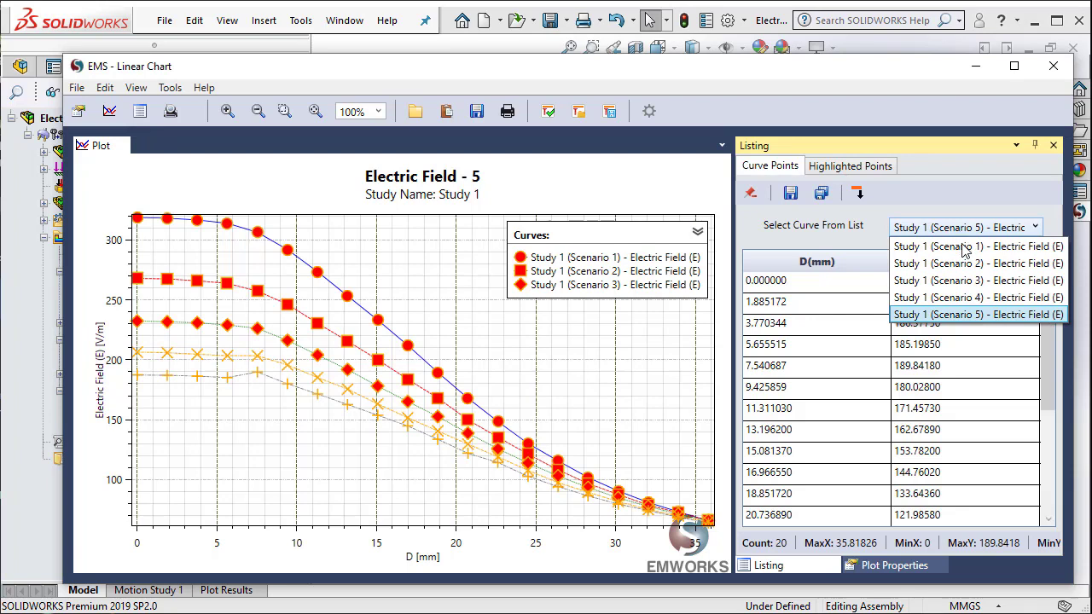
pyautogui.click(966, 247)
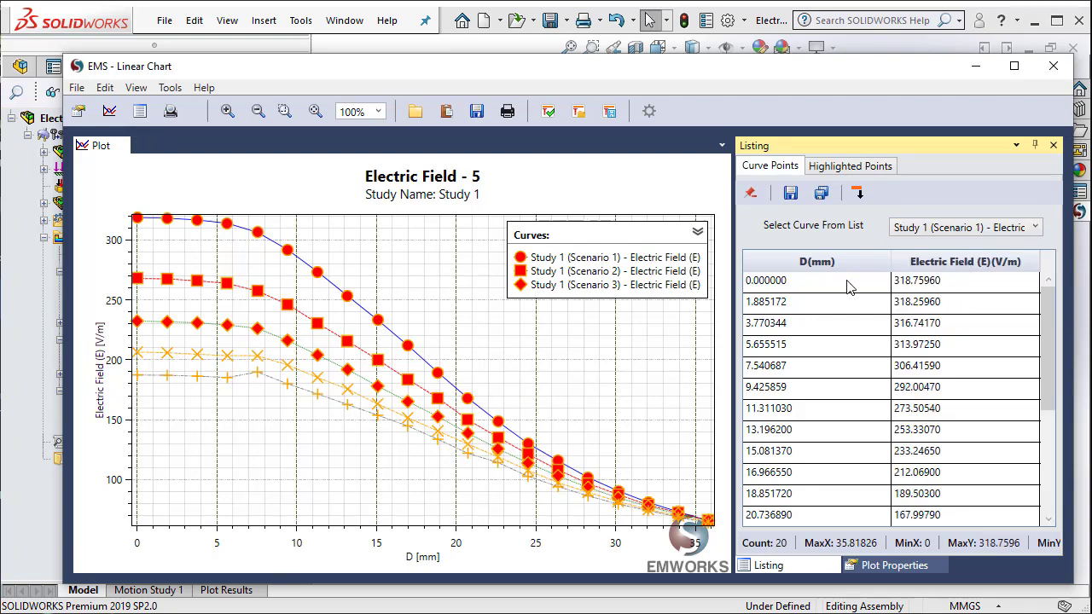
# Mark Scenario 1 points at D=0 through 7.540687 on the chart, then close it.
pyautogui.click(942, 287)
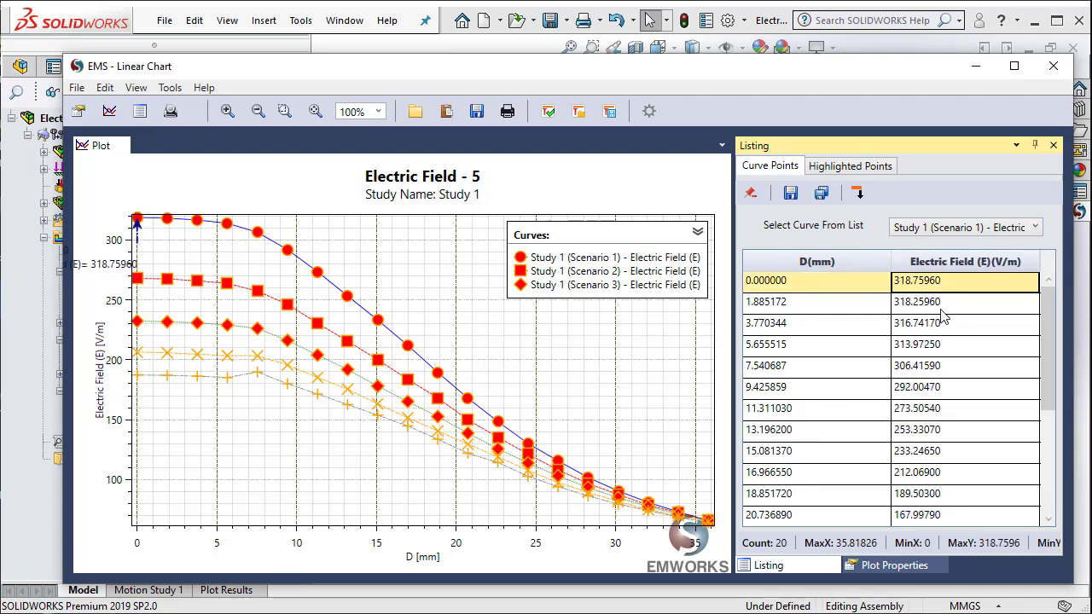
pyautogui.click(942, 307)
pyautogui.click(947, 333)
pyautogui.click(949, 346)
pyautogui.click(952, 367)
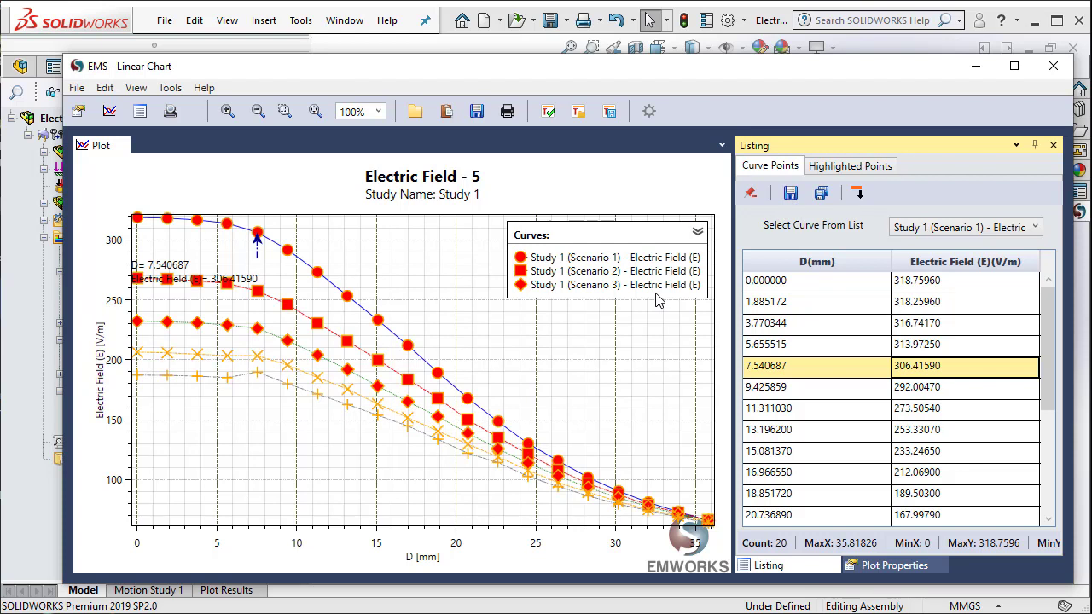
pyautogui.click(1054, 66)
# Build a linear 2D Potential chart along imported Point1–Point2 comparing all scenarios.
pyautogui.click(120, 343)
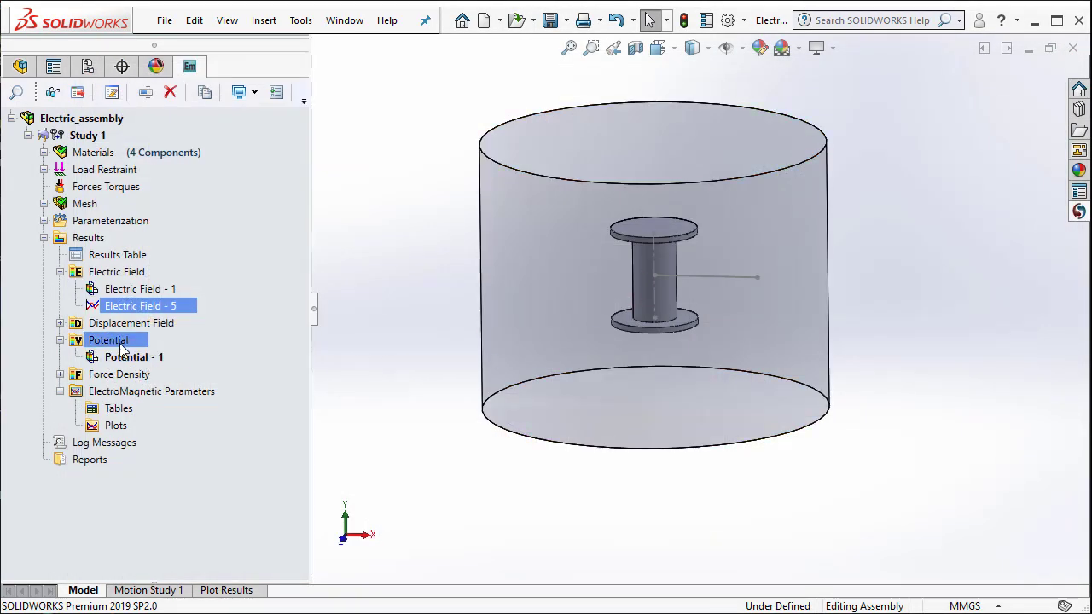
pyautogui.rightClick(114, 340)
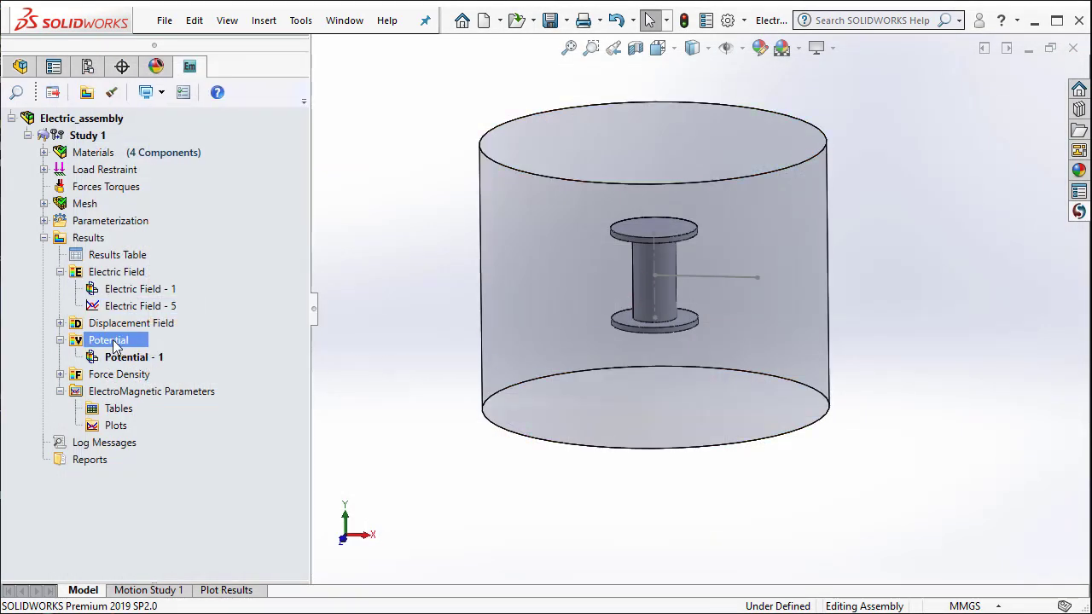
pyautogui.moveTo(192, 442)
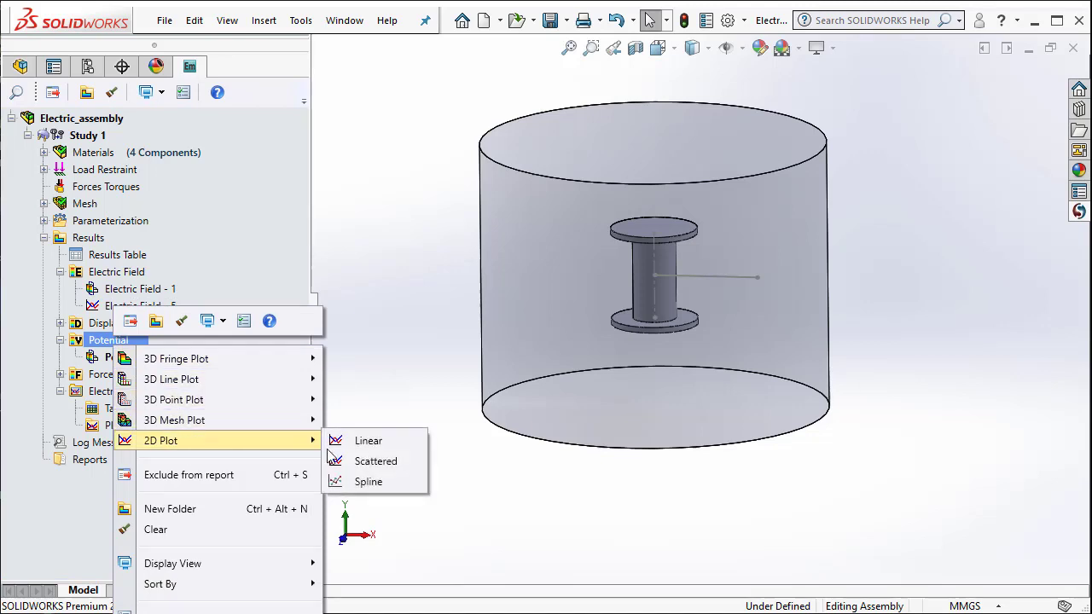
pyautogui.click(388, 454)
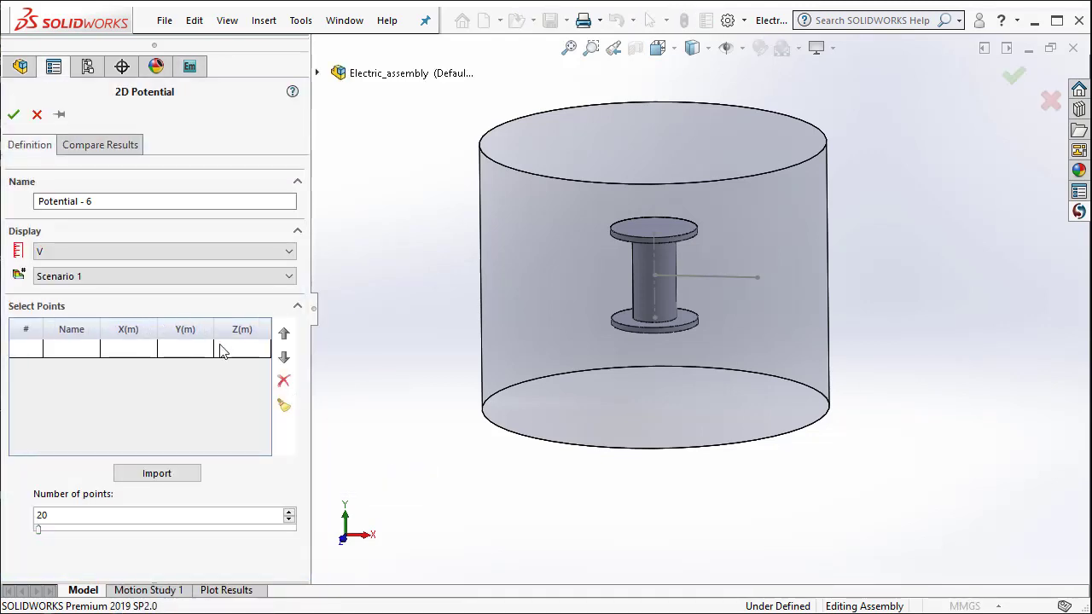
pyautogui.click(162, 474)
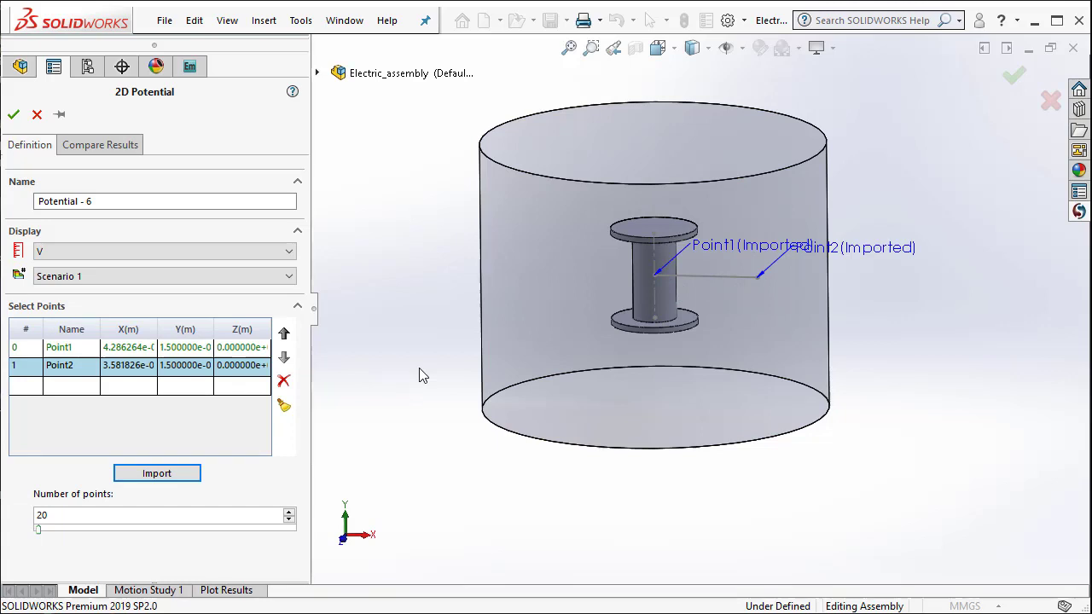
pyautogui.click(97, 145)
pyautogui.click(15, 231)
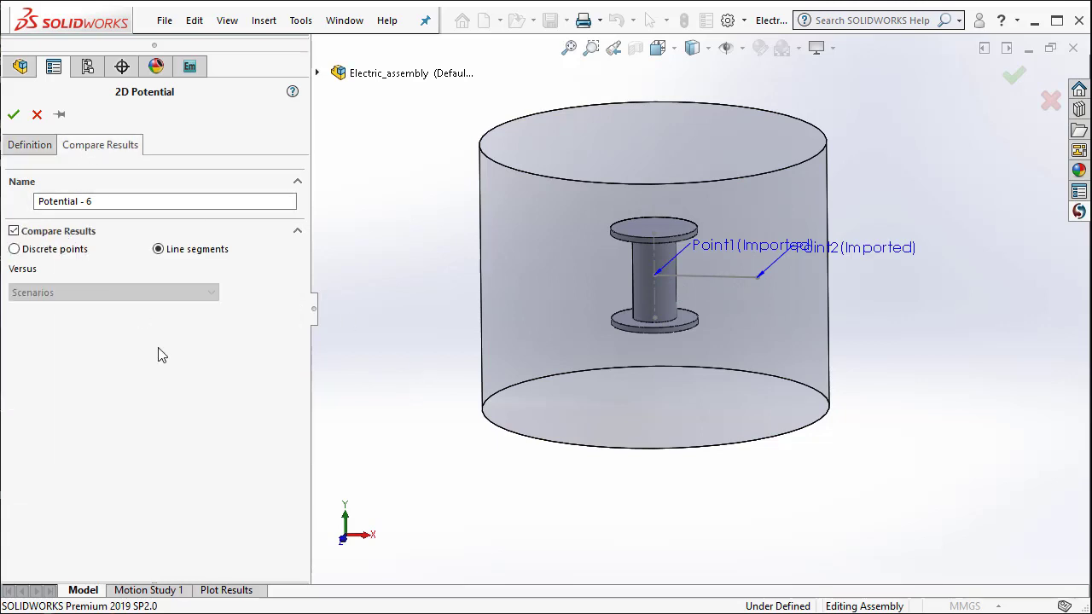
pyautogui.click(14, 116)
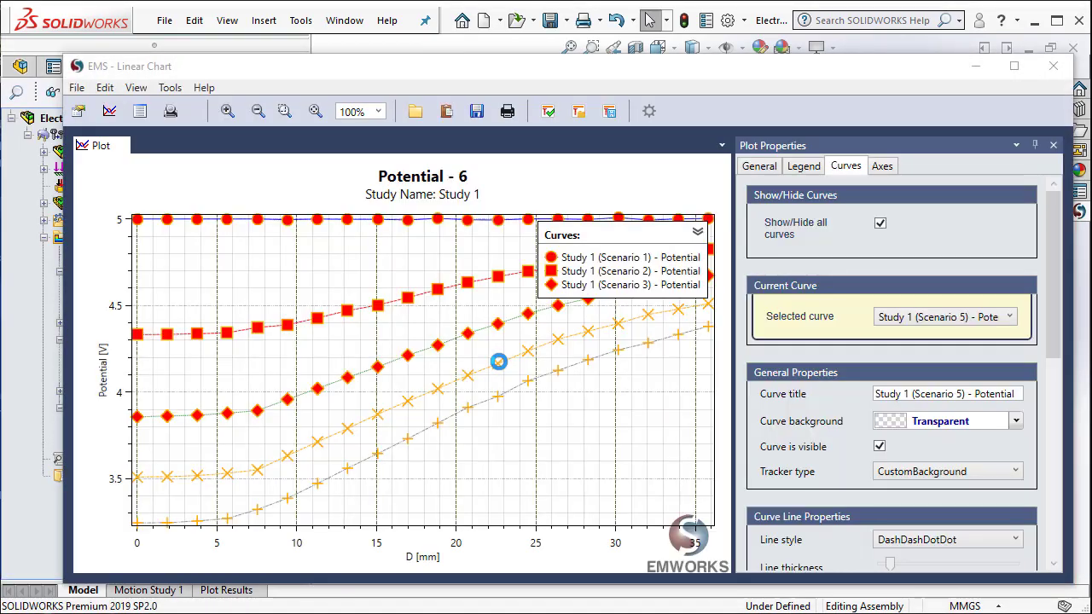
# Drag the Potential - 6 curves legend from top right to the lower-right corner.
pyautogui.moveTo(636, 261); pyautogui.dragTo(649, 436)
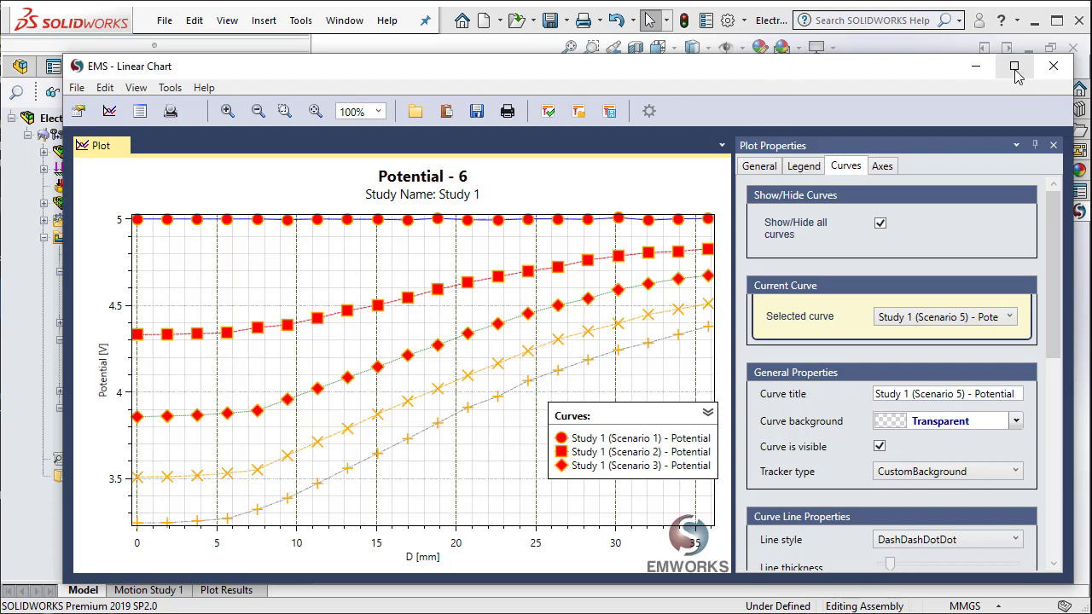
# Close the Potential - 6 linear chart window.
pyautogui.click(1056, 71)
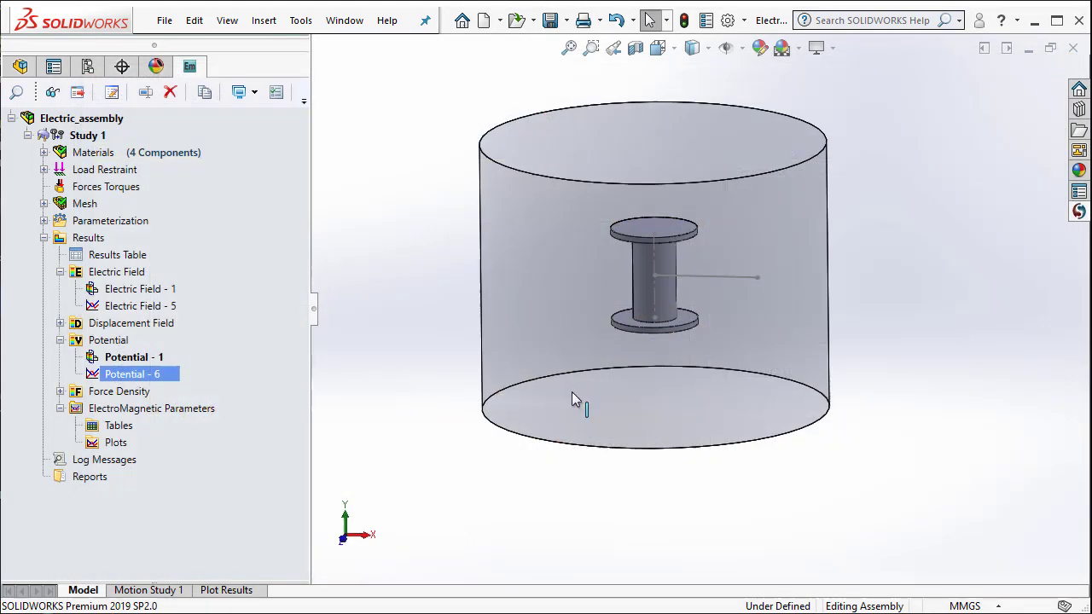